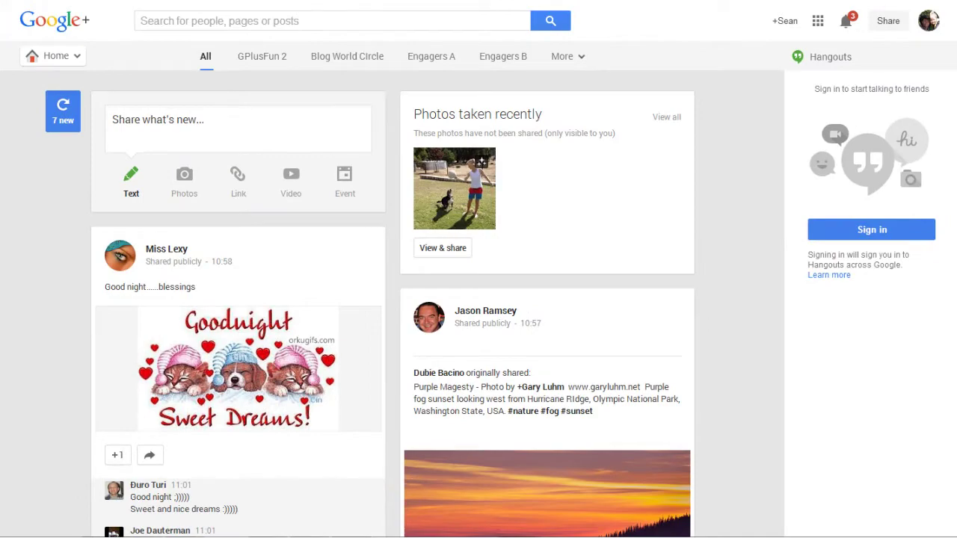
Step: Look through the posts in the home stream and return towards its beginning
scroll(478, 299, "down", 15)
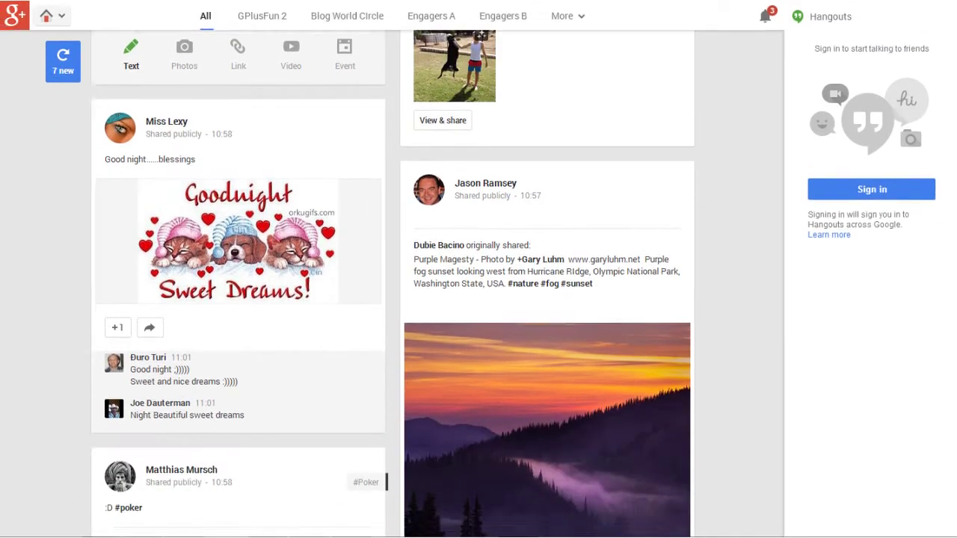
scroll(392, 284, "down", 15)
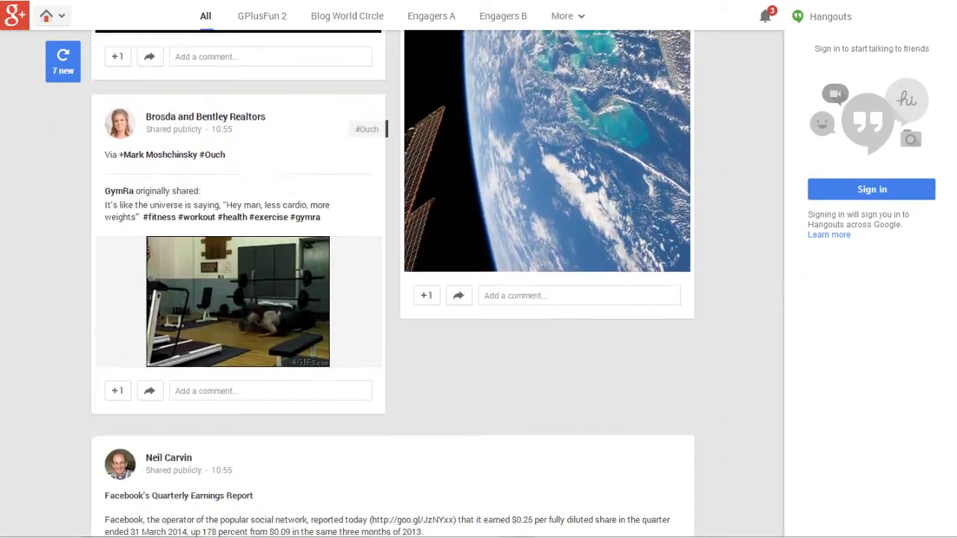
scroll(392, 284, "down", 15)
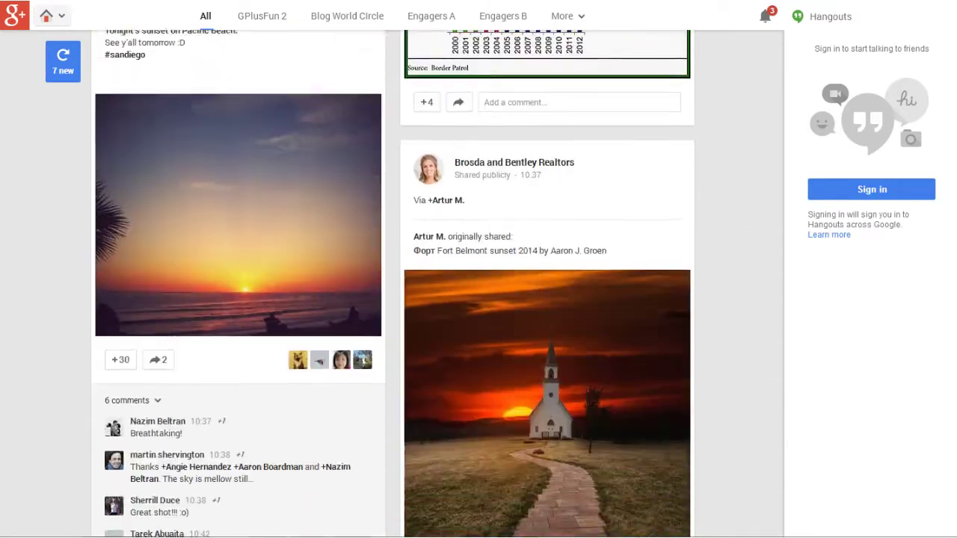
scroll(393, 284, "up", 20)
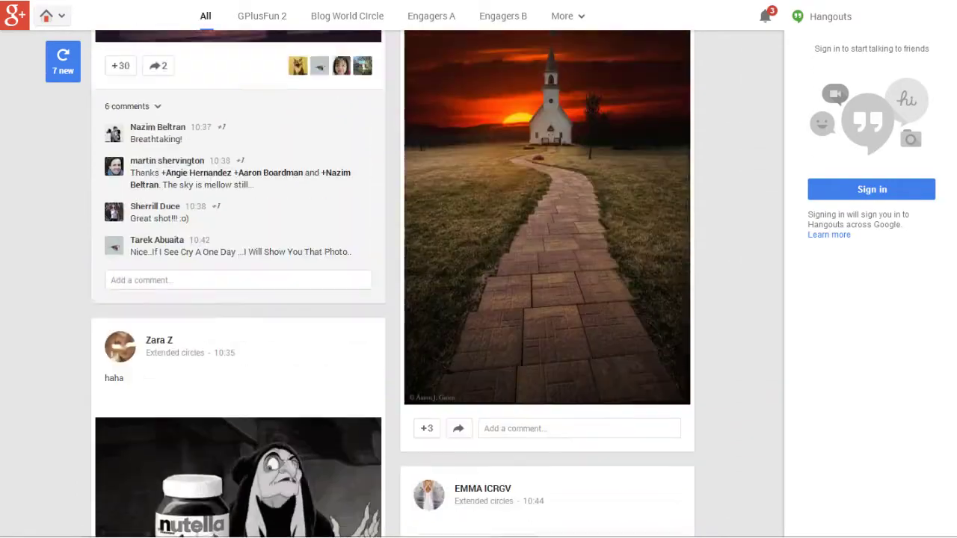
scroll(392, 284, "up", 10)
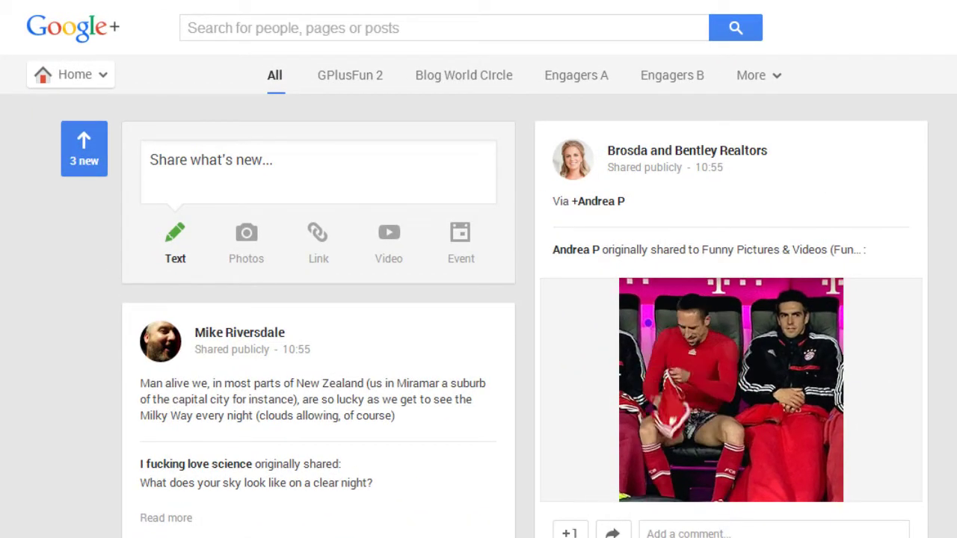
Step: Open your own profile and look through its published posts
mouse_move(81, 86)
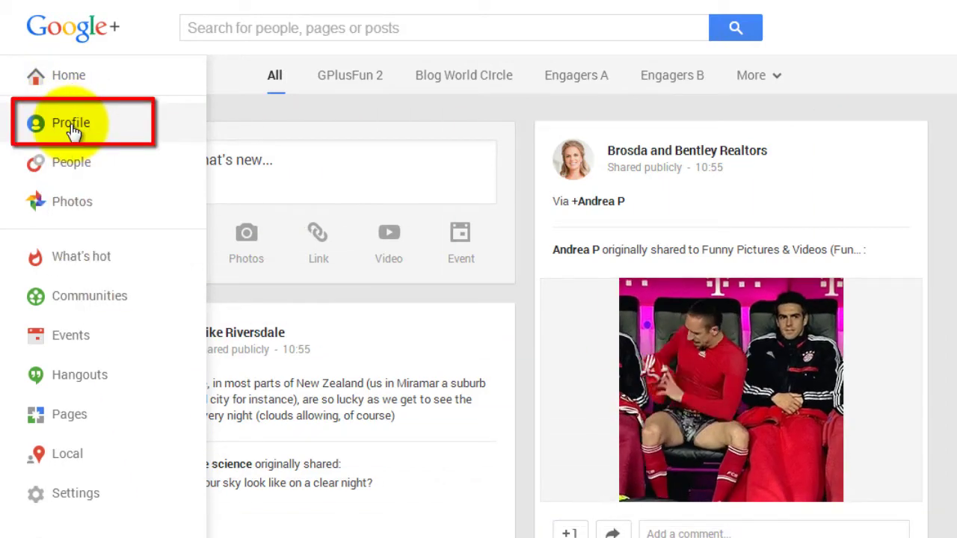
left_click(72, 128)
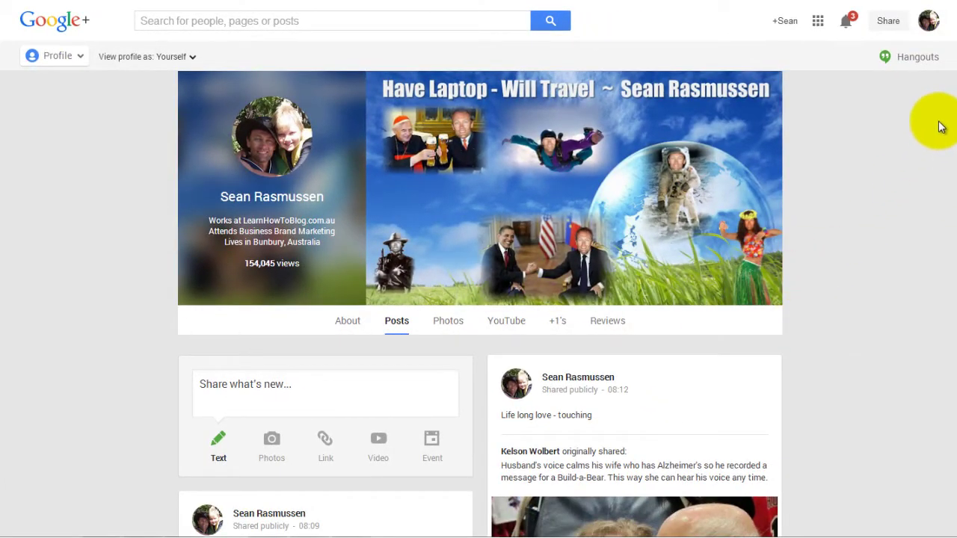
scroll(944, 37, "down", 15)
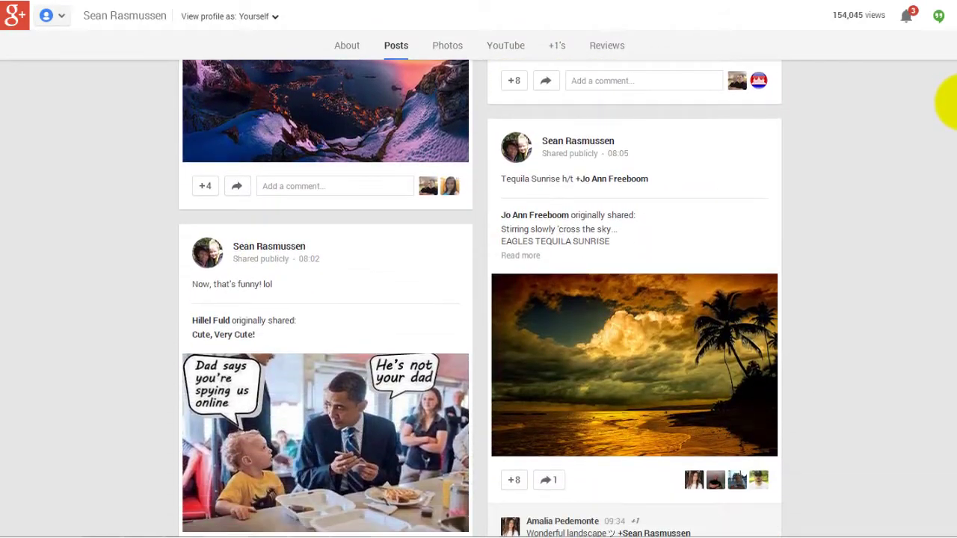
scroll(944, 45, "up", 15)
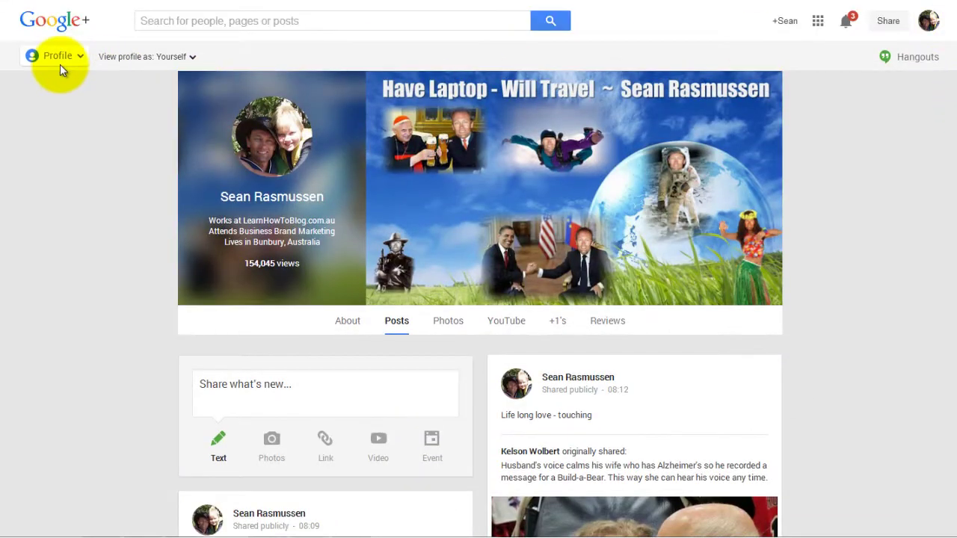
Step: Go to the People section and display your circles
left_click(61, 60)
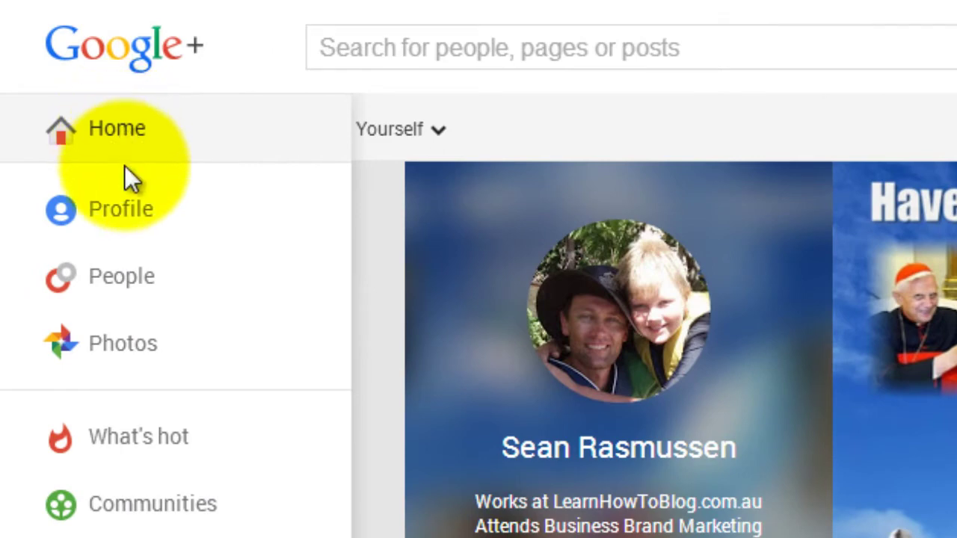
left_click(116, 288)
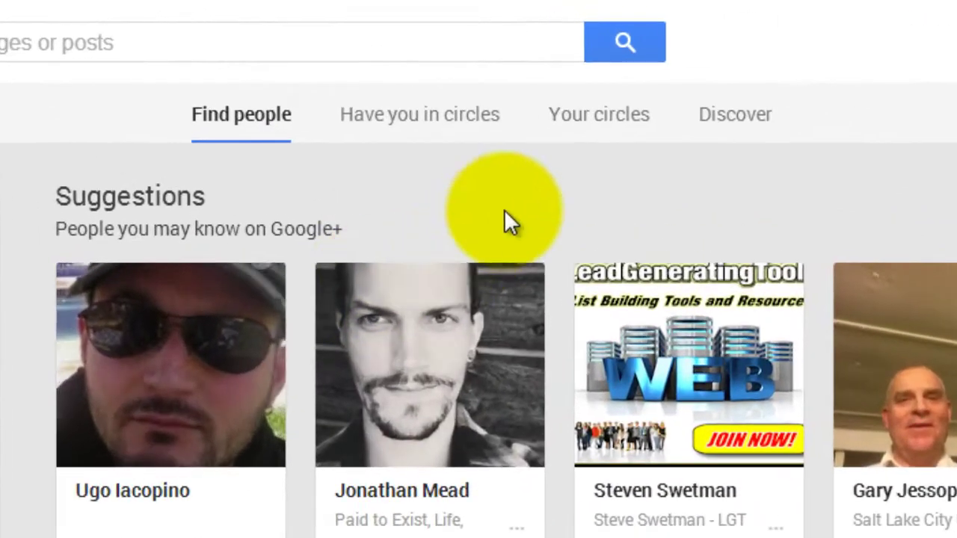
left_click(582, 121)
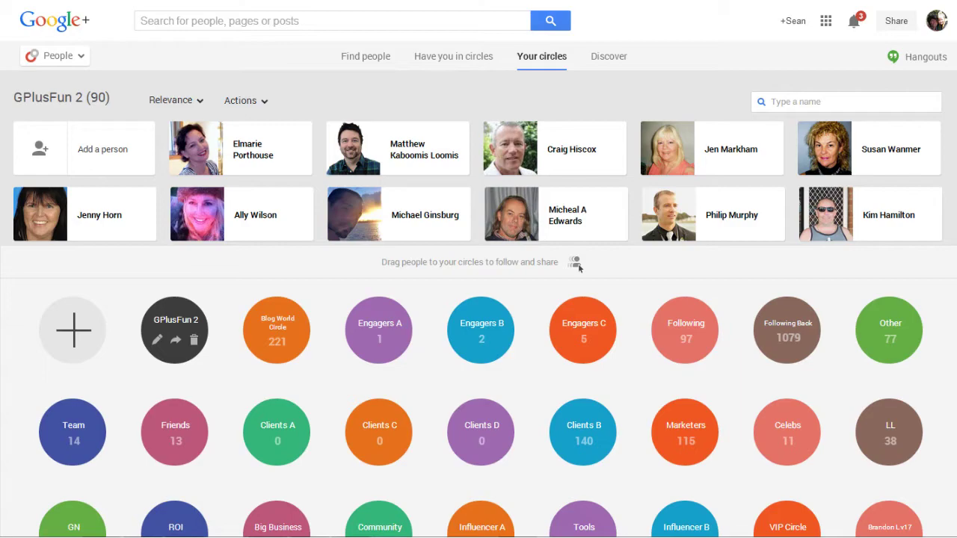
Step: View the business pages you manage in the Pages section and return to the home stream
left_click(54, 56)
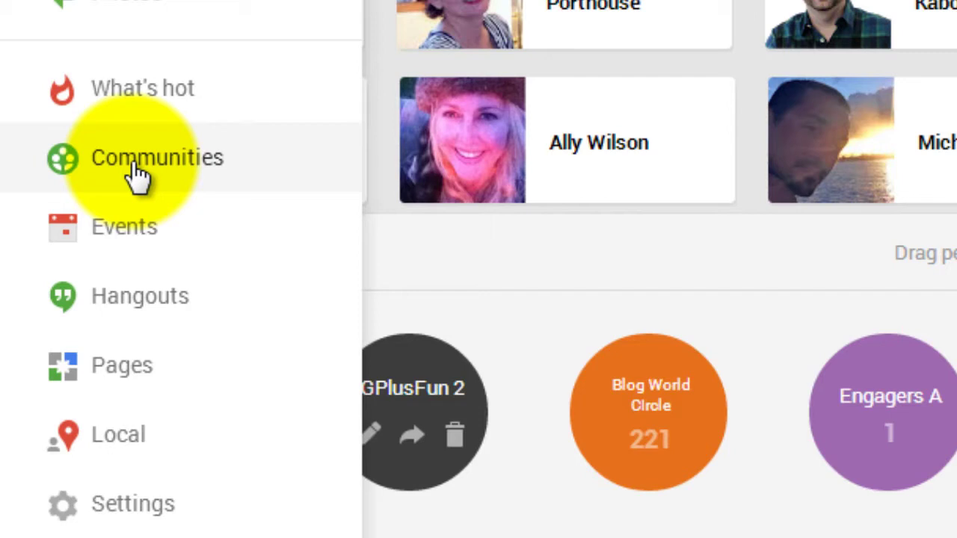
left_click(127, 382)
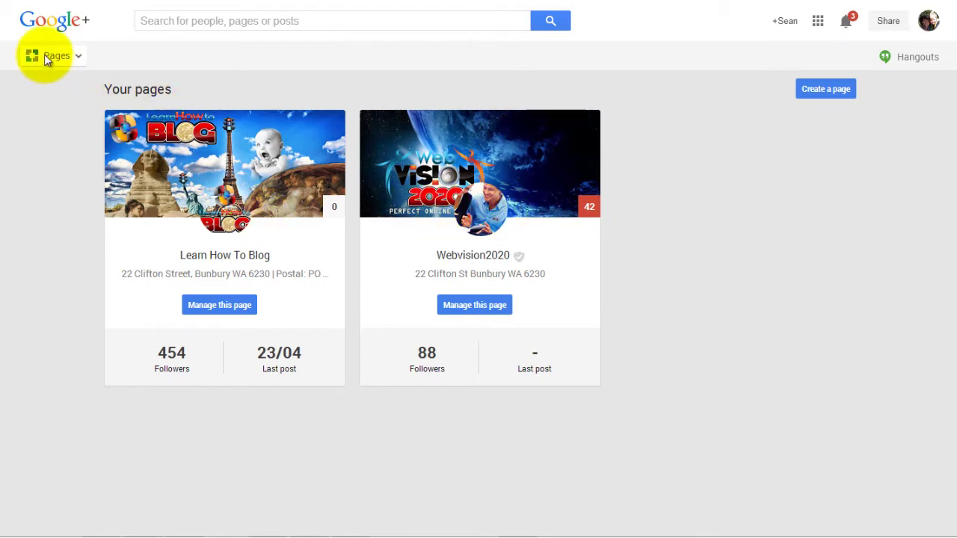
mouse_move(44, 54)
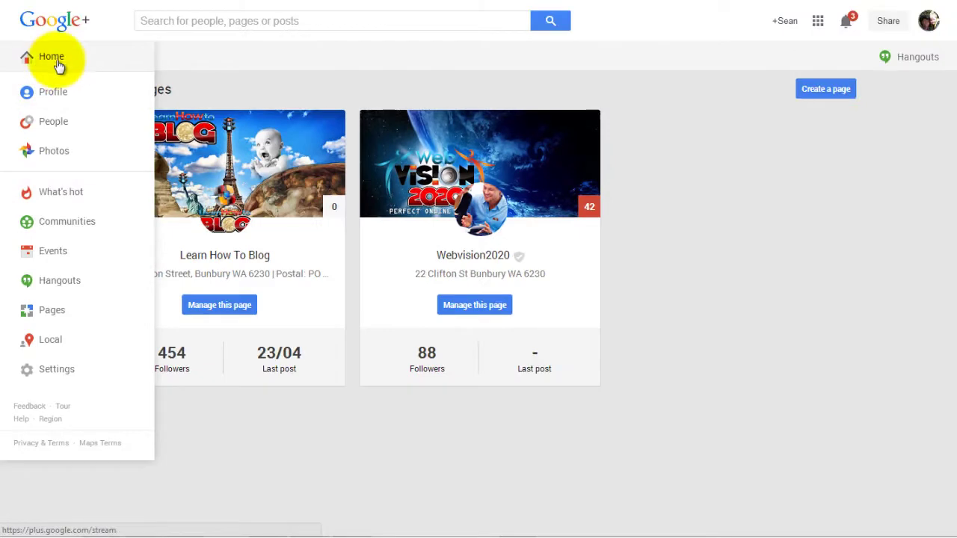
left_click(54, 58)
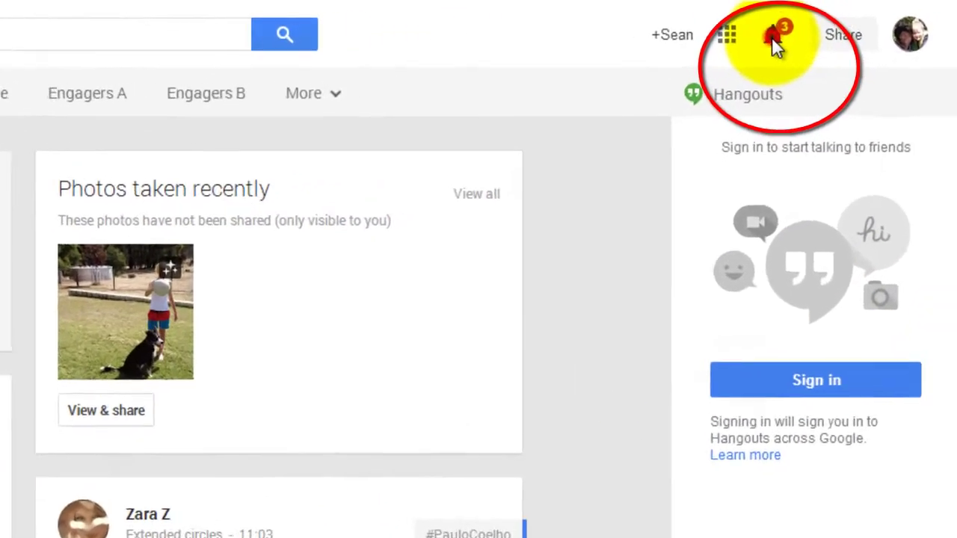
Step: Open the notifications and dismiss several entries, keeping the first one about the LOYAL FOLLOWERS CIRCLE post
left_click(847, 24)
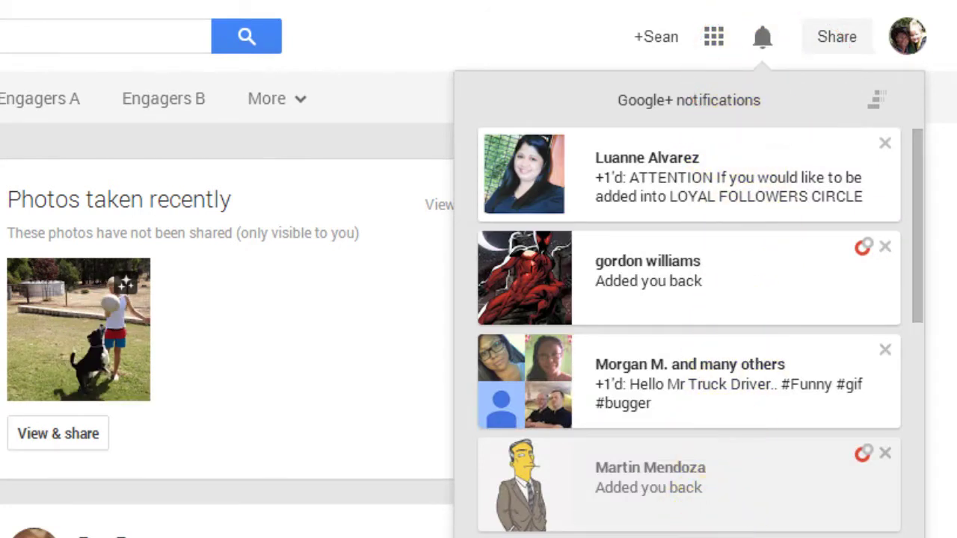
left_click(885, 351)
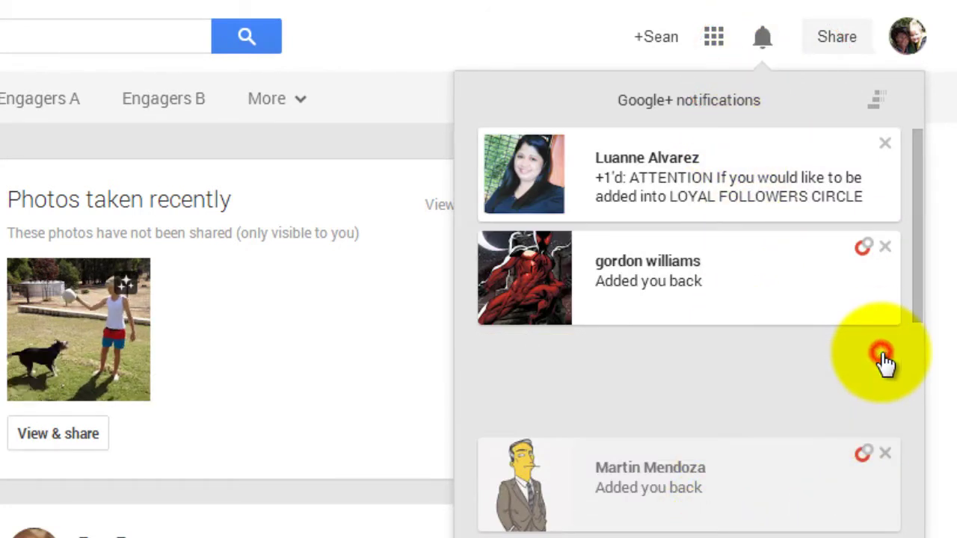
left_click(886, 248)
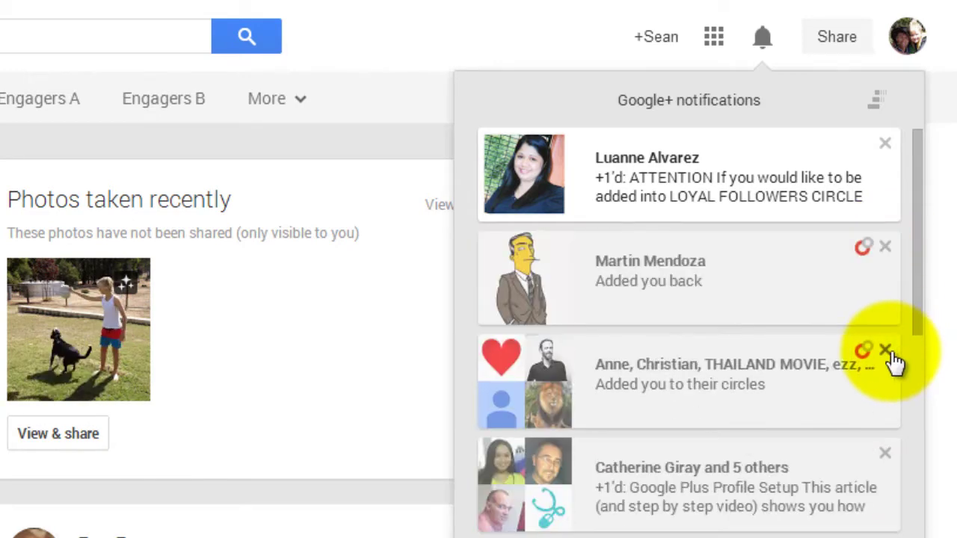
left_click(887, 350)
left_click(886, 350)
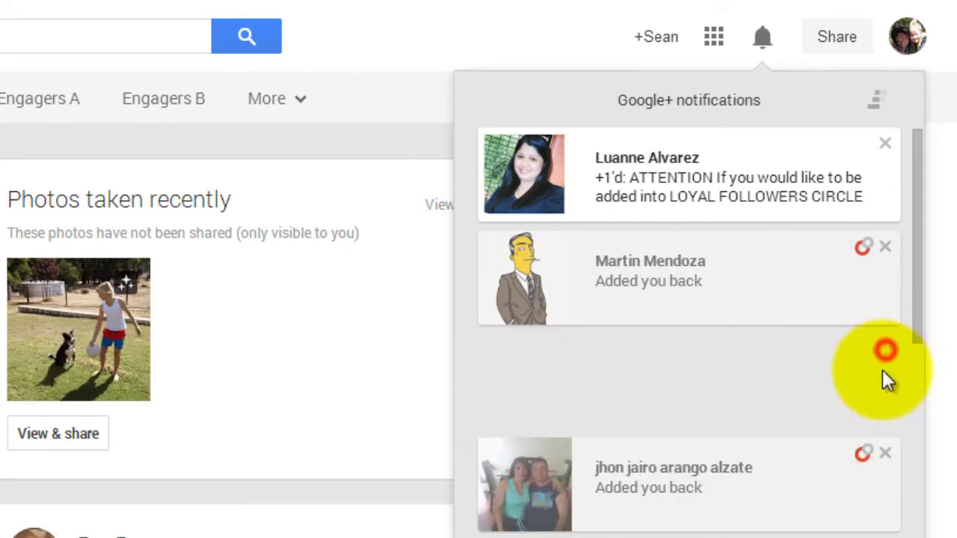
left_click(885, 351)
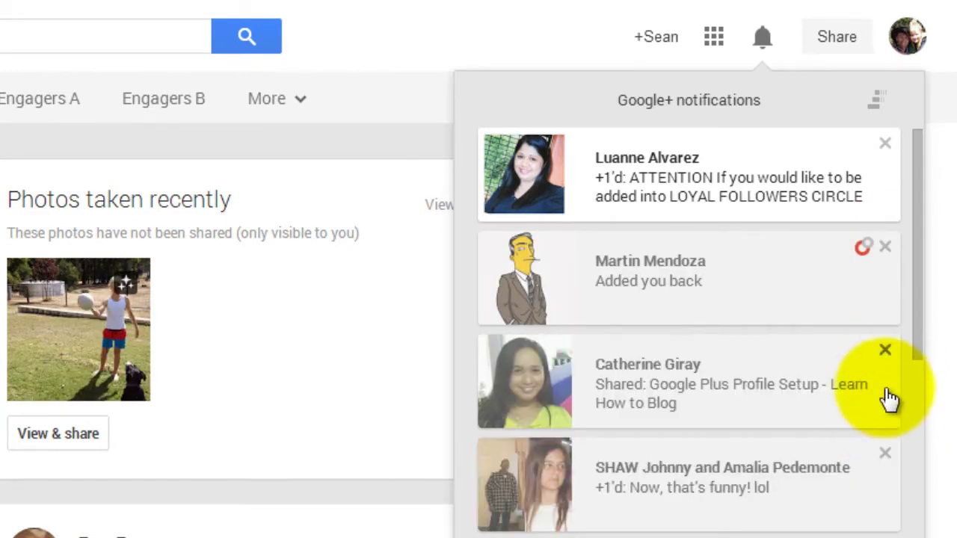
left_click(886, 352)
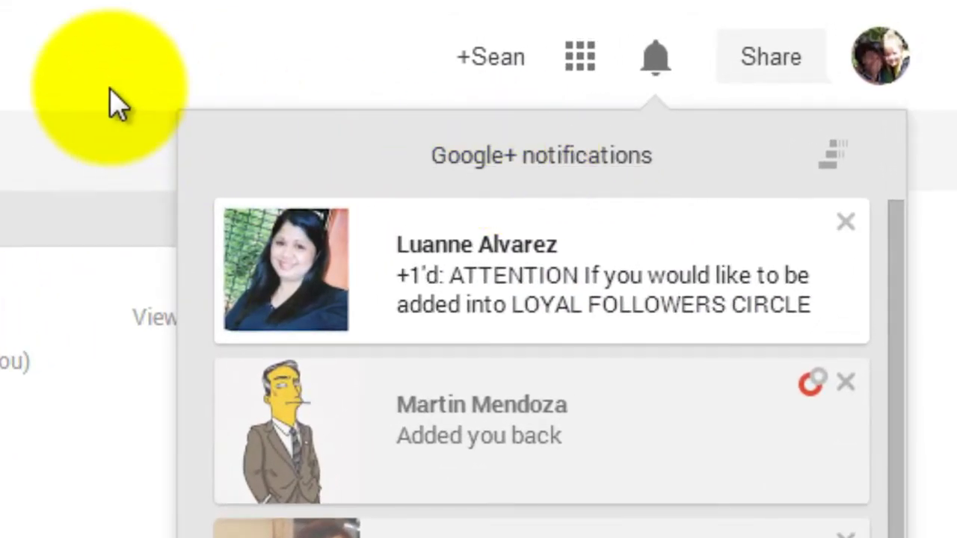
Step: Reopen the notifications list and go to the full Google+ notifications page
left_click(75, 72)
left_click(655, 66)
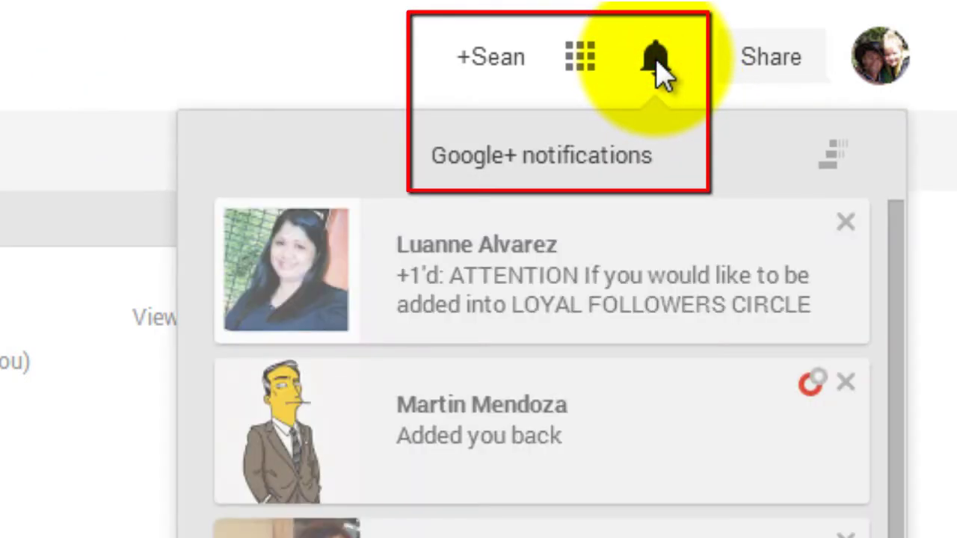
left_click(560, 162)
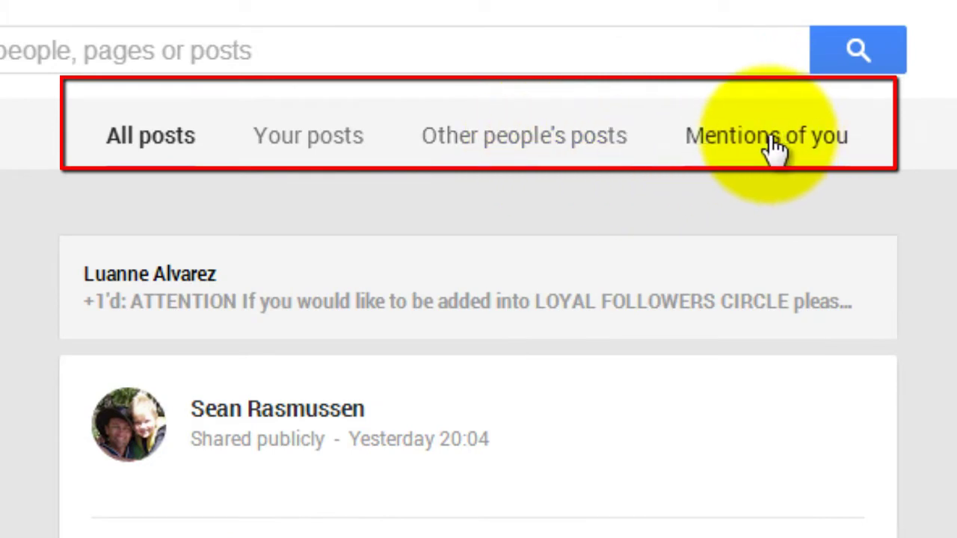
Step: Show only the notifications about your posts and look through the activity on them
left_click(309, 147)
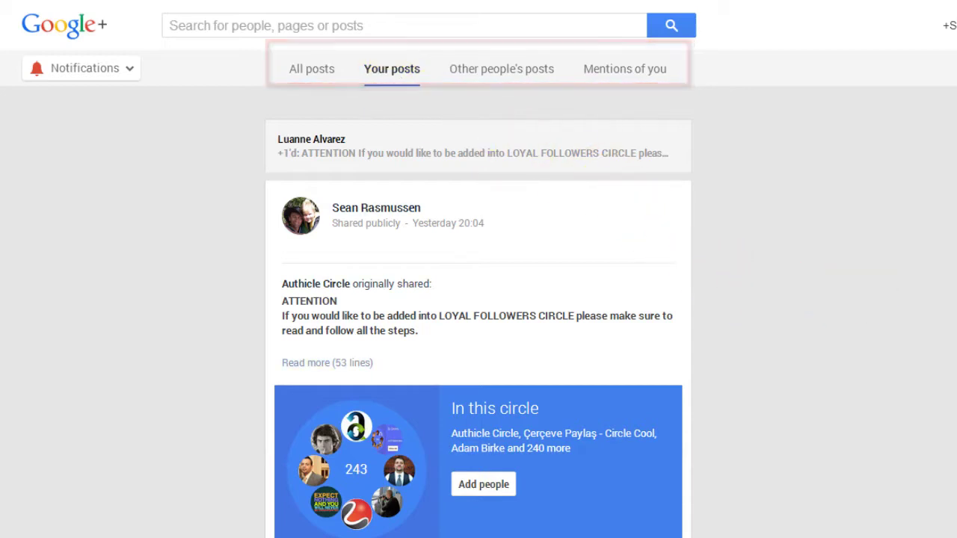
scroll(478, 299, "down", 20)
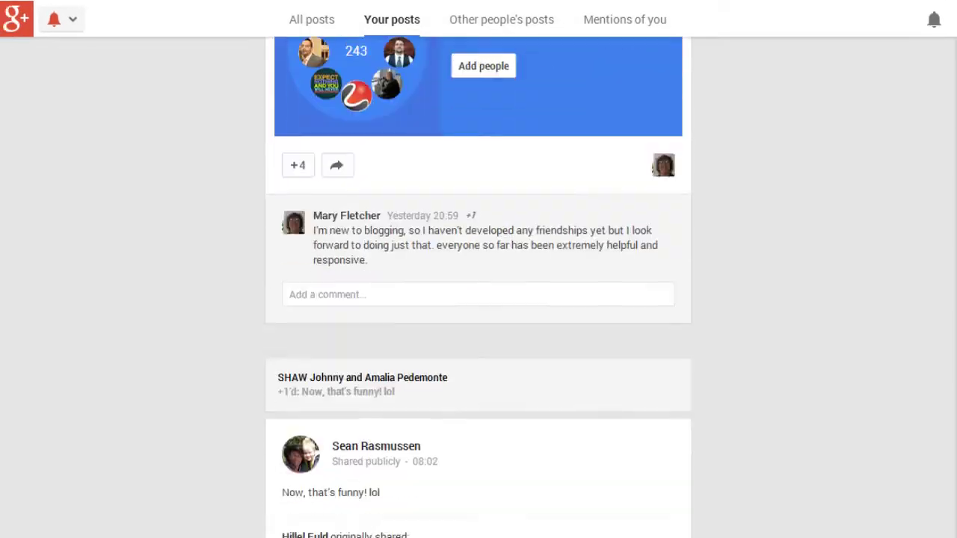
scroll(478, 299, "down", 5)
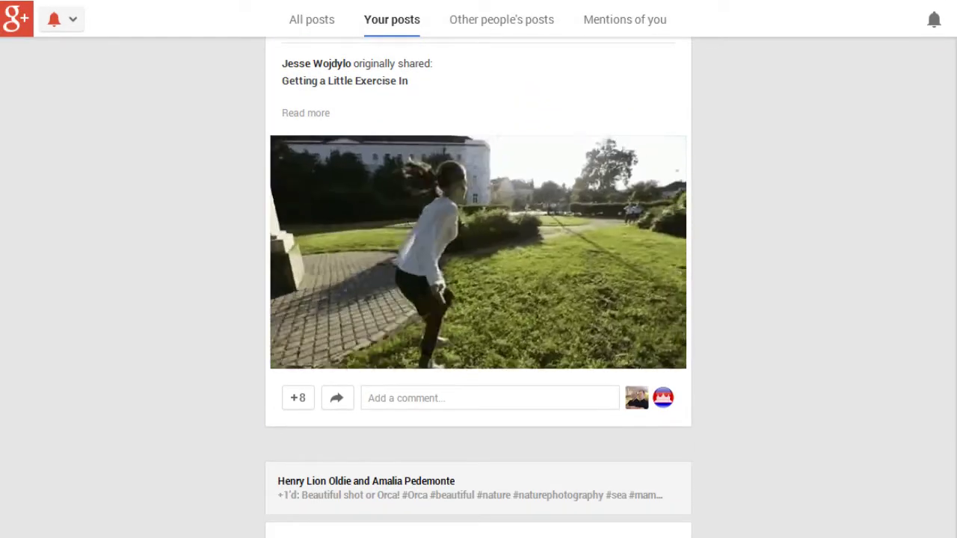
scroll(459, 467, "down", 10)
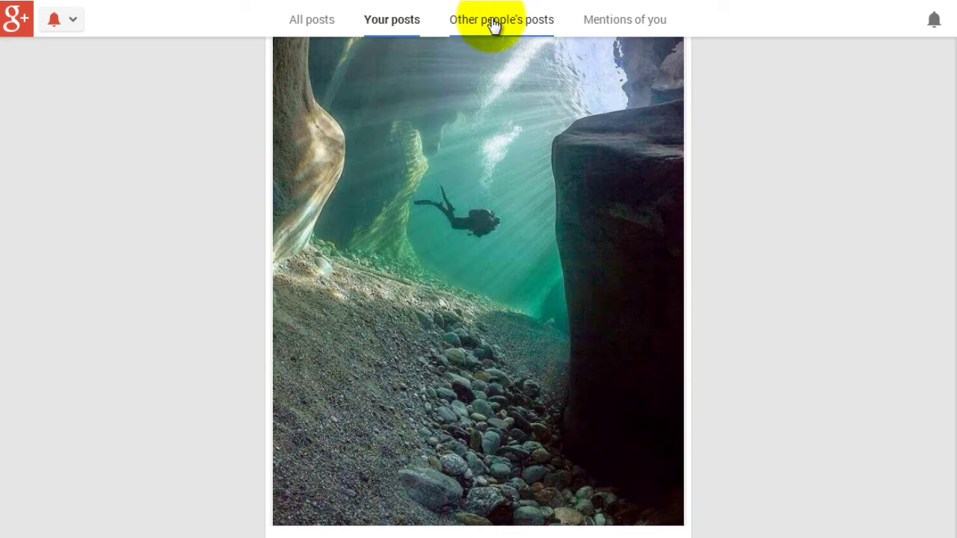
Step: Show the mentions of you, load more of them, and examine the Lynup Integrated Marketing comment on the backlink article post
left_click(608, 26)
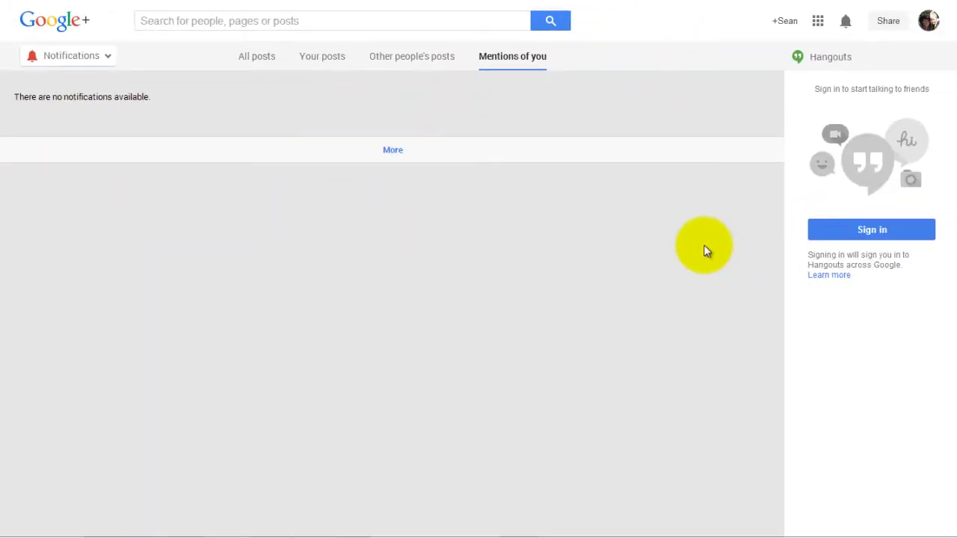
left_click(392, 149)
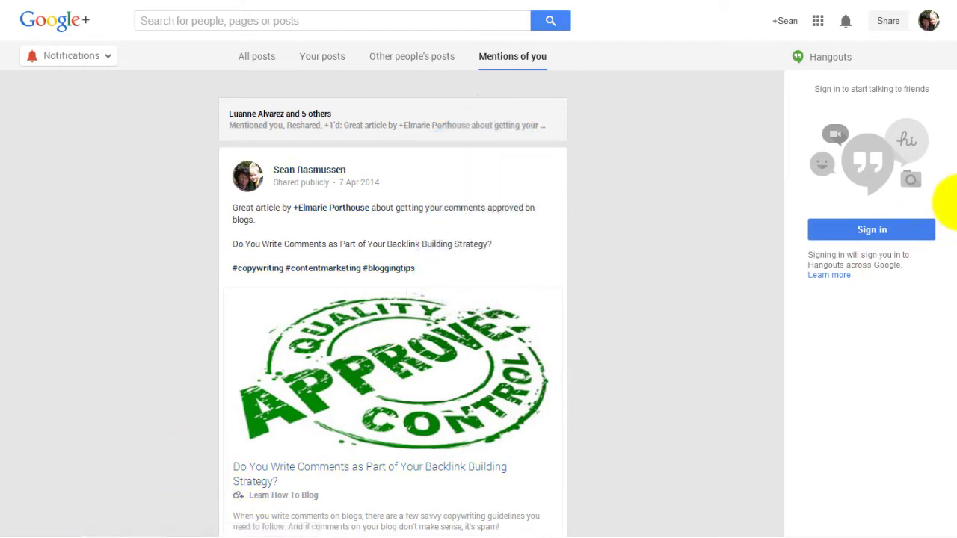
scroll(946, 202, "down", 5)
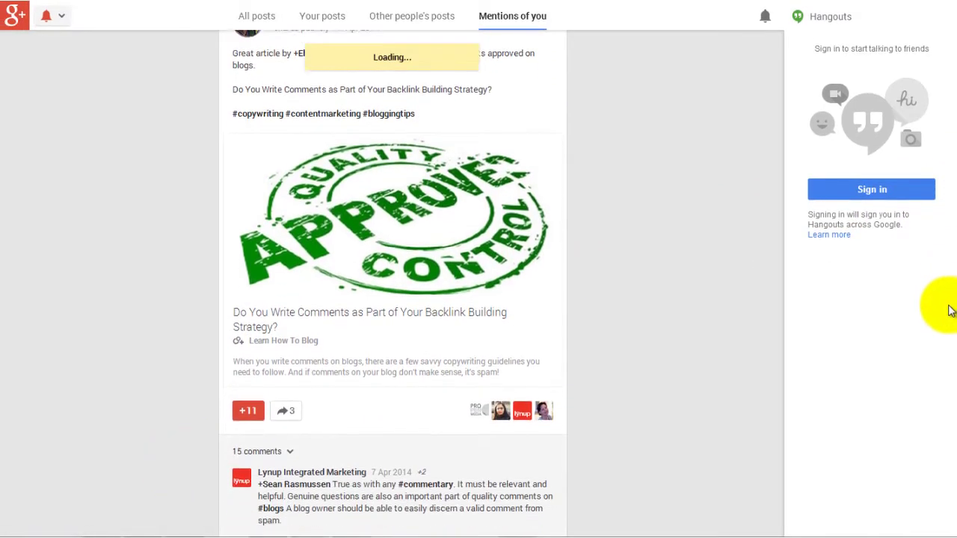
scroll(944, 344, "down", 3)
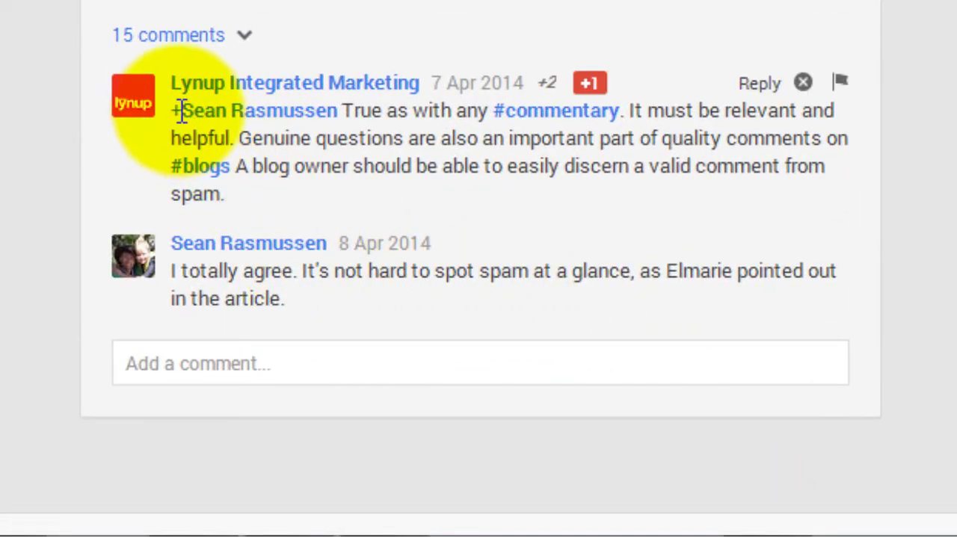
mouse_move(288, 129)
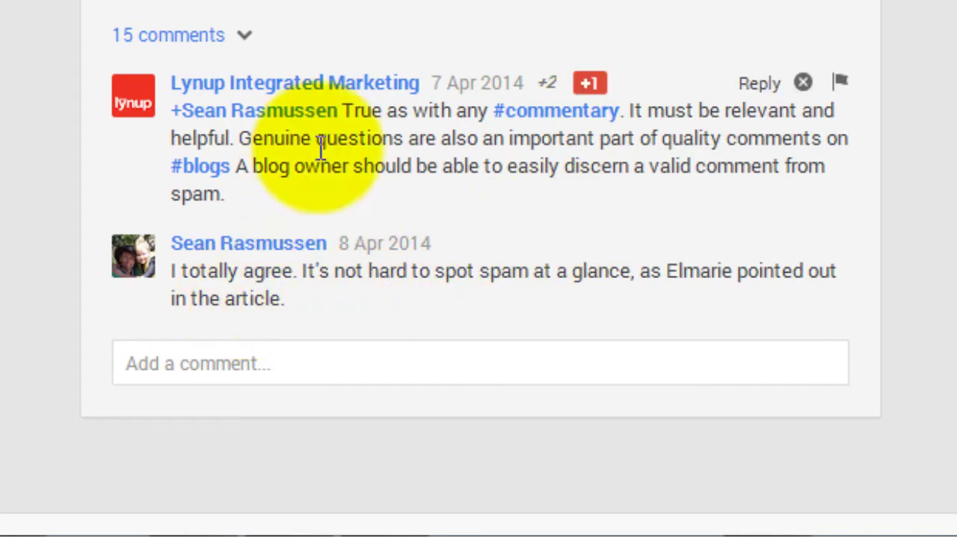
mouse_move(254, 97)
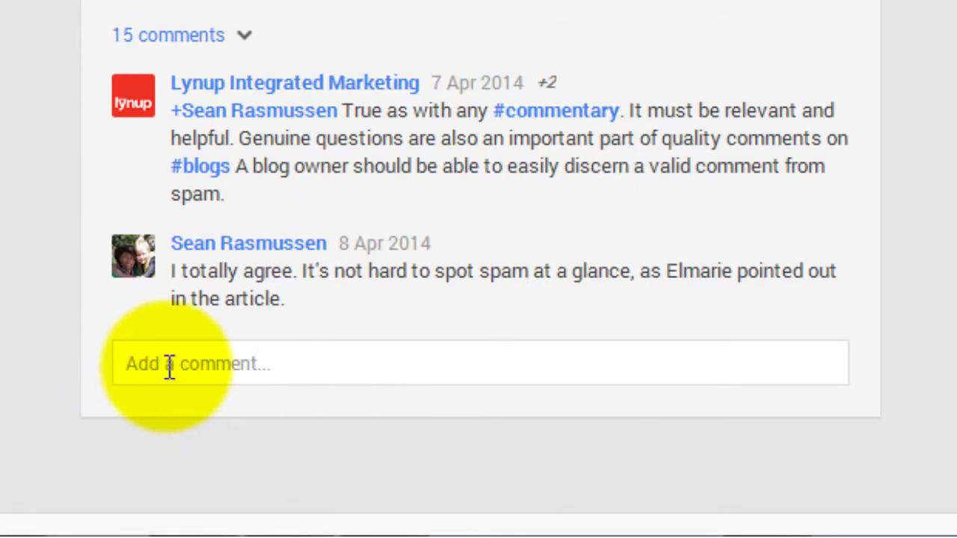
mouse_move(733, 86)
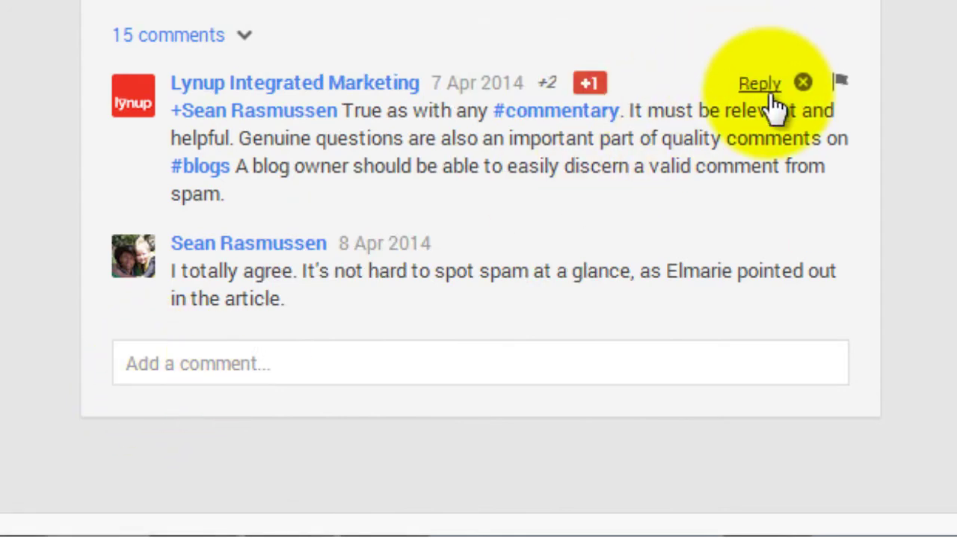
Step: Reply to the Lynup Integrated Marketing comment on the backlink article post with "Good point"
left_click(761, 84)
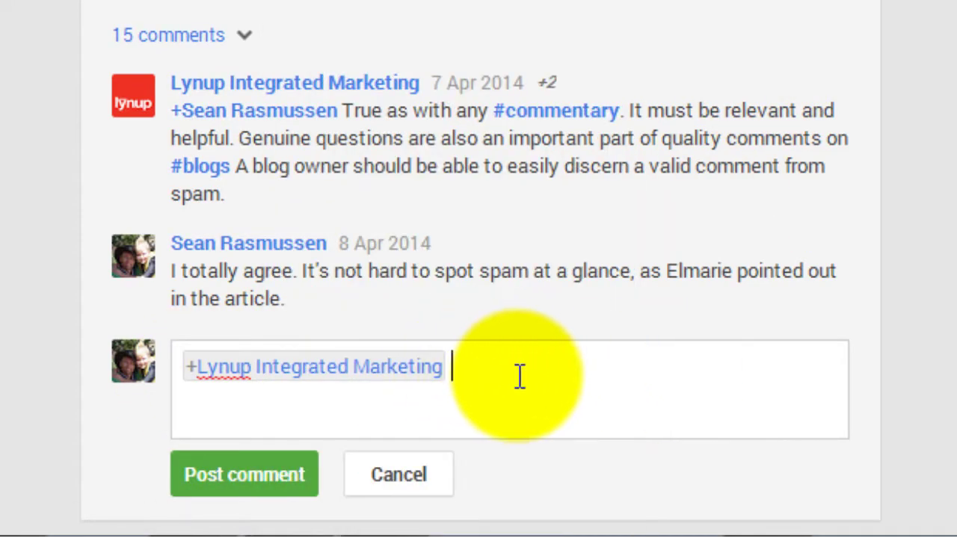
type("Good point")
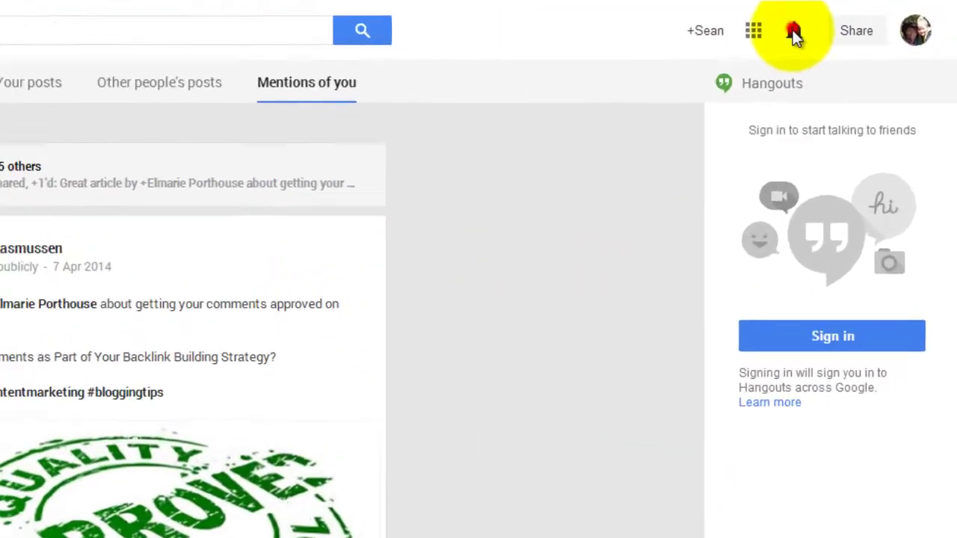
Step: Check the latest notifications, and go to the People page with its suggestions
left_click(846, 21)
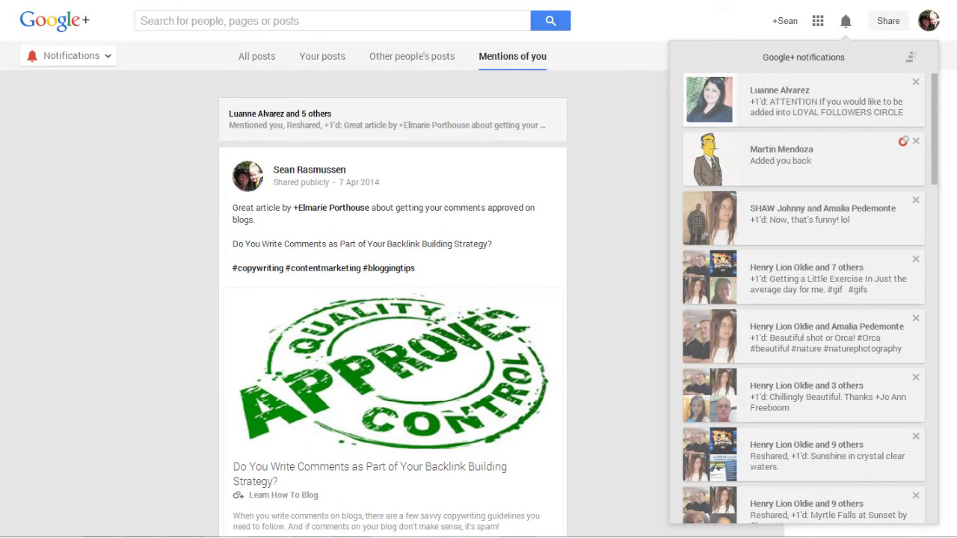
left_click(85, 61)
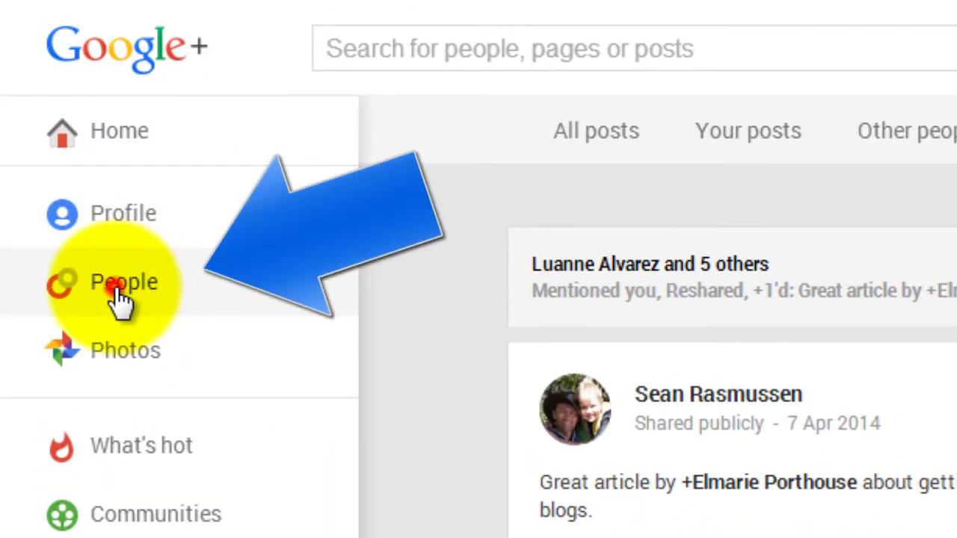
left_click(119, 299)
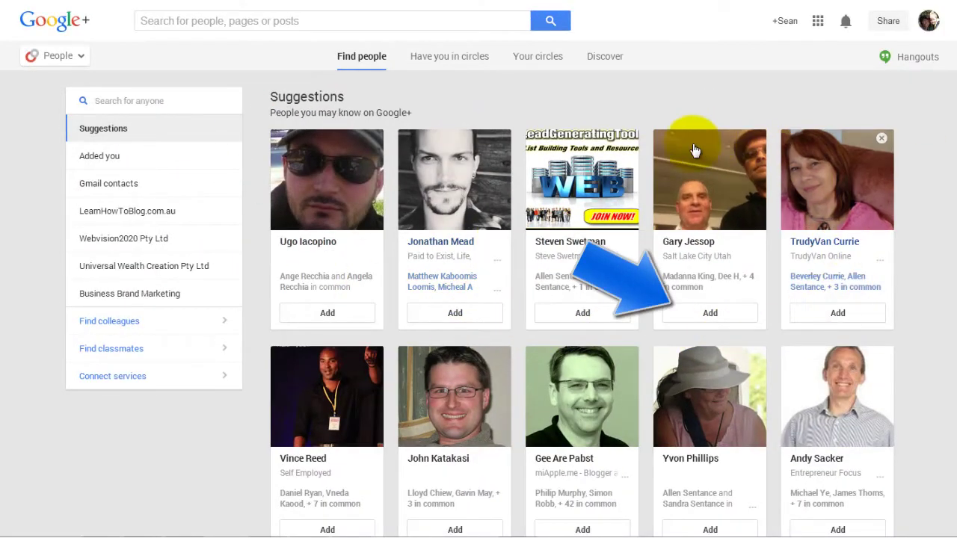
Step: Try assigning the first suggested person to the GPlusFun 2 and Blog World CIrcle circles, and clear the assignments again
left_click(453, 313)
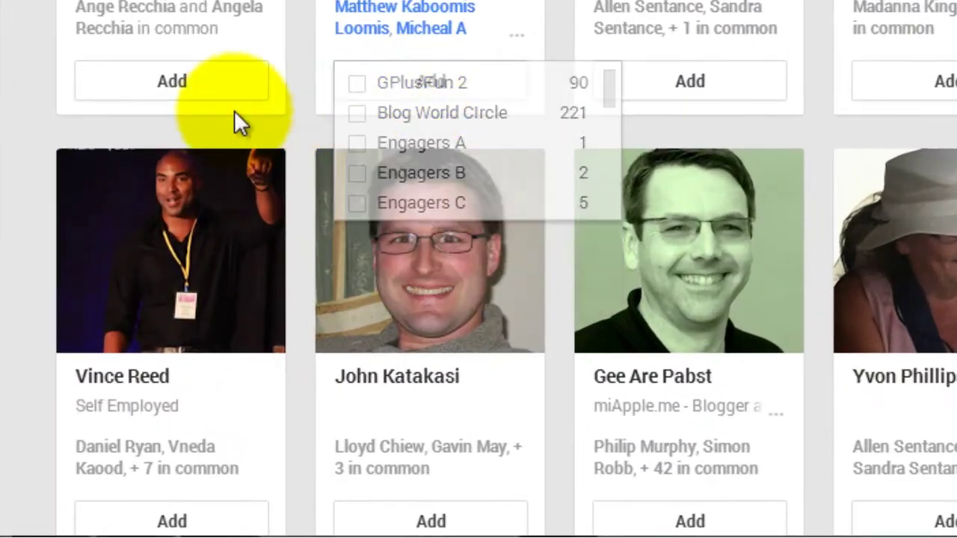
left_click(221, 93)
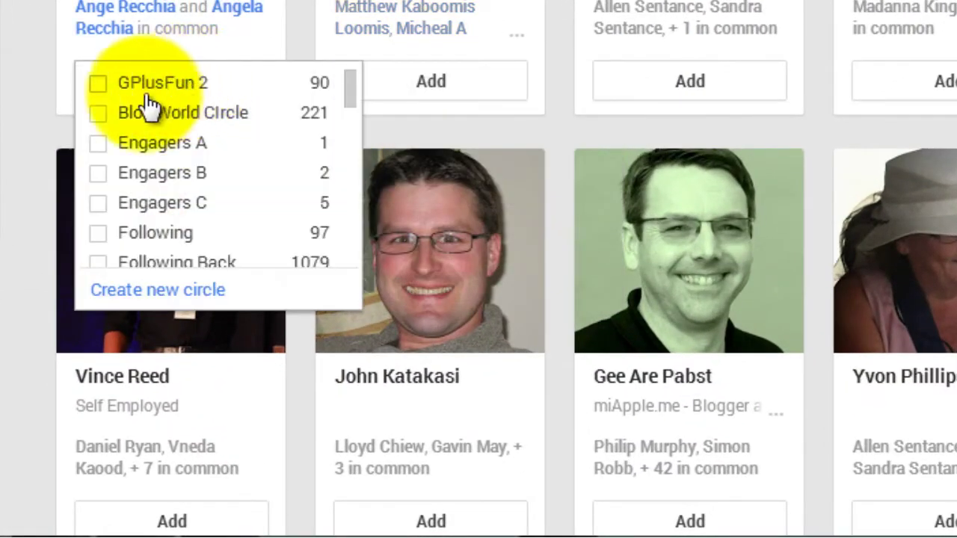
left_click(99, 84)
left_click(97, 114)
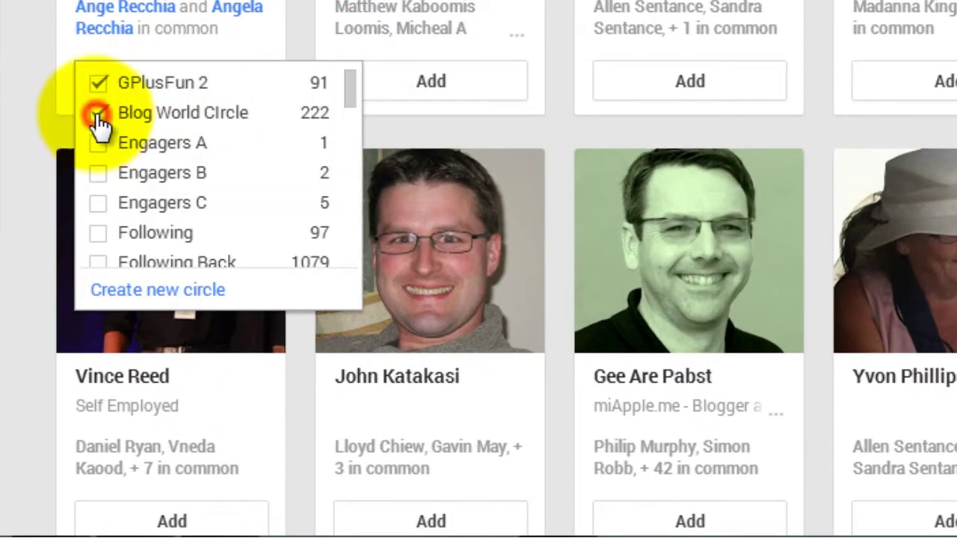
left_click(97, 114)
left_click(94, 84)
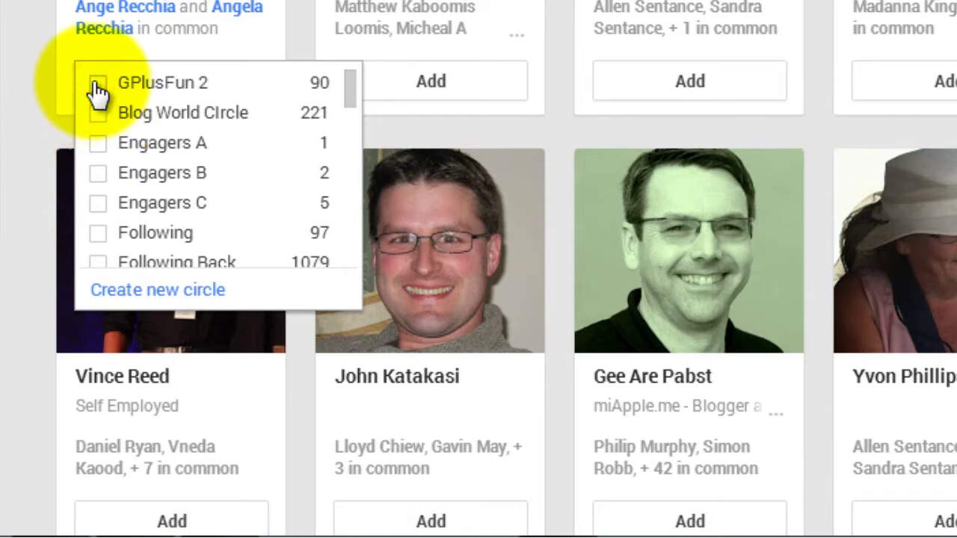
left_click(97, 84)
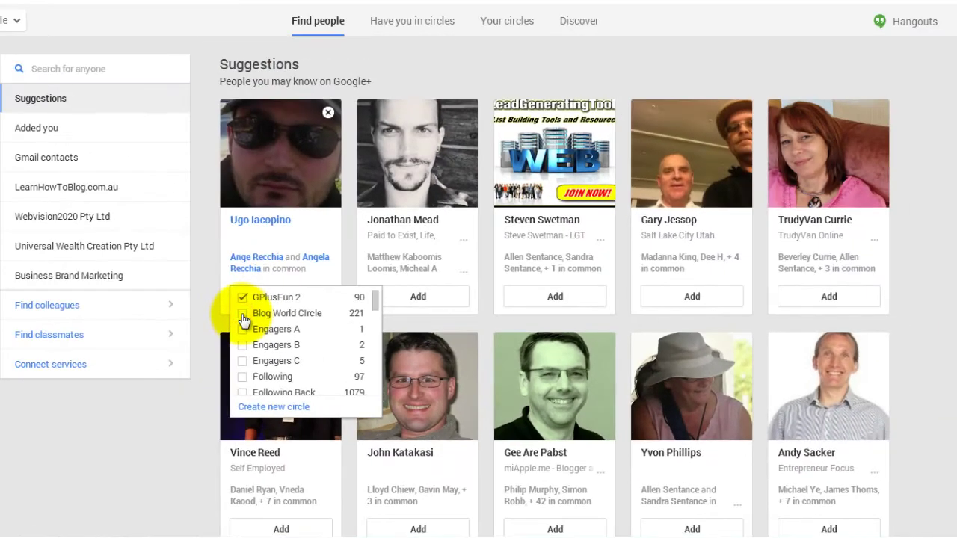
left_click(242, 297)
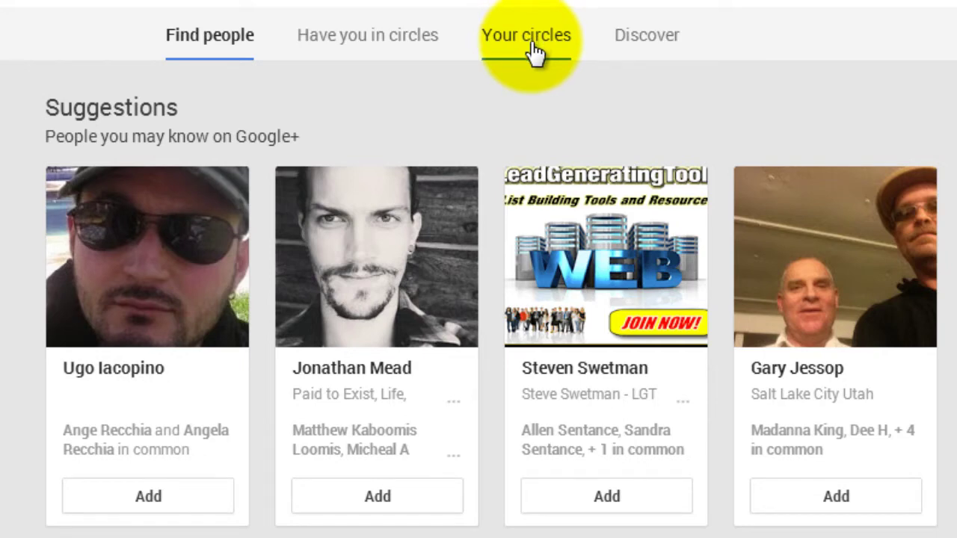
Step: Show your own circles and open the circle assignments of the first GPlusFun 2 member in the second row
left_click(535, 52)
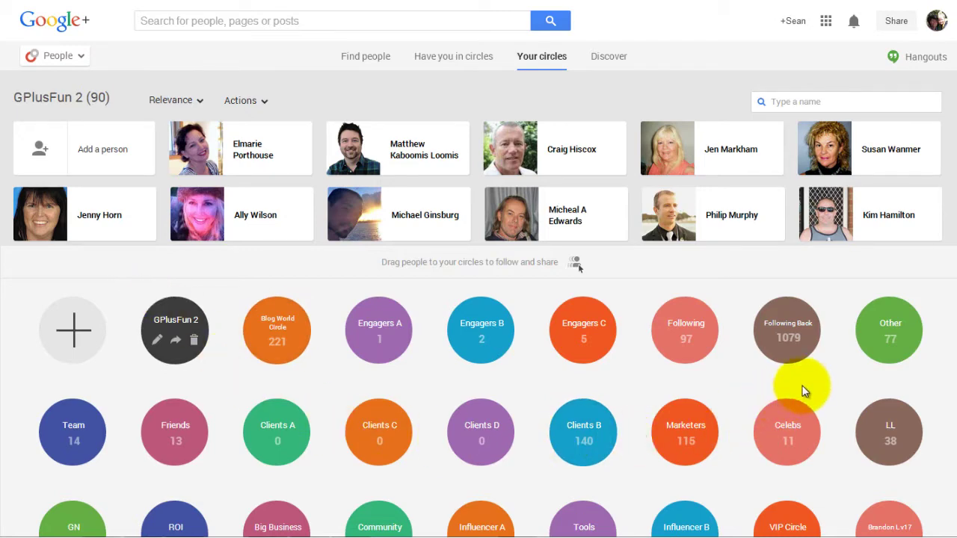
mouse_move(798, 358)
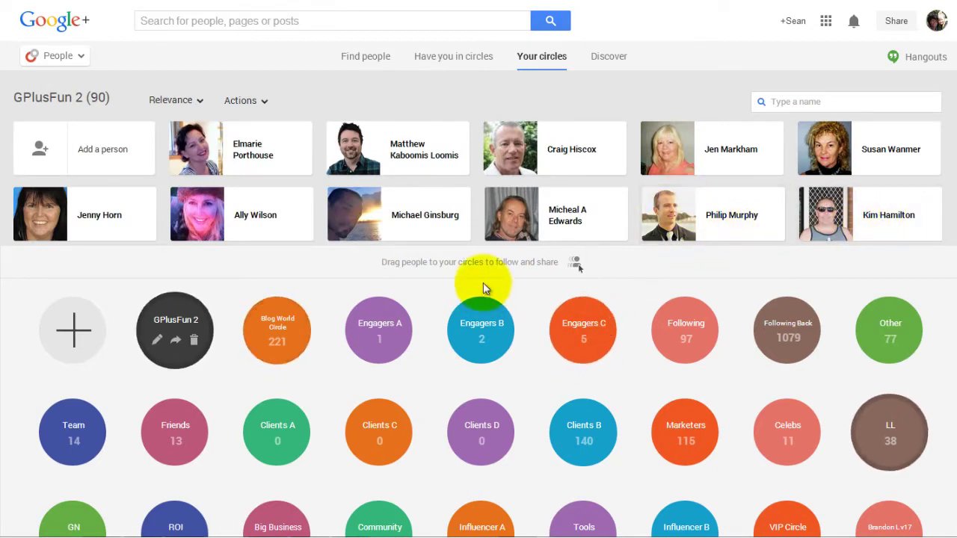
mouse_move(131, 215)
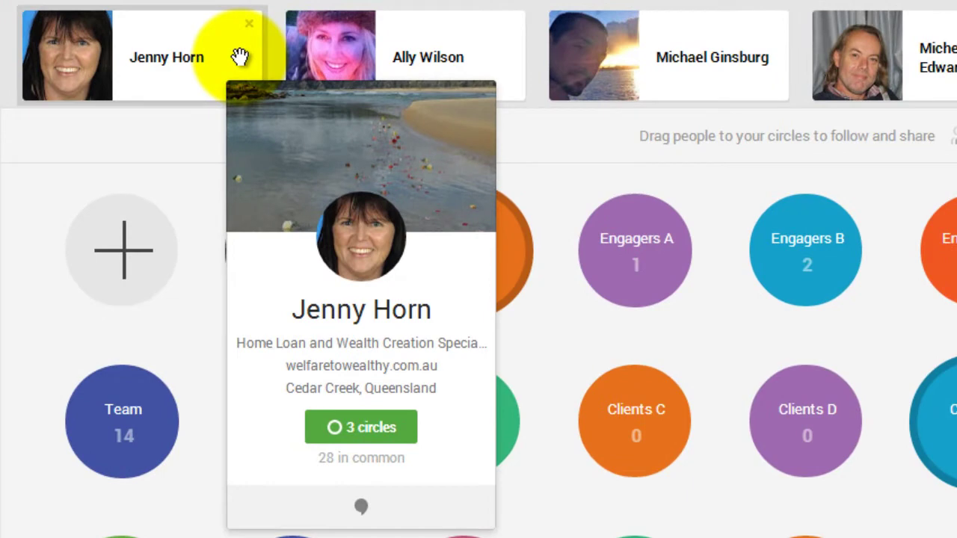
mouse_move(368, 441)
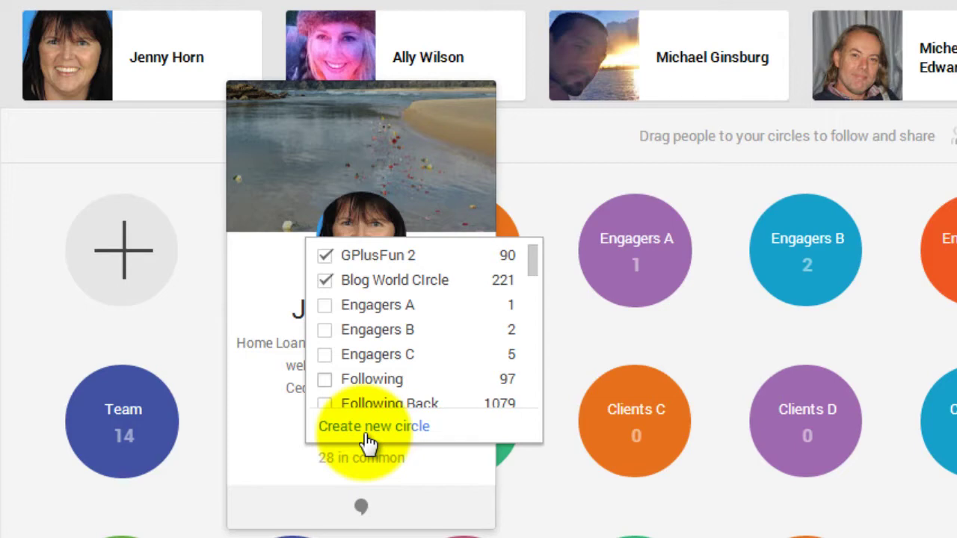
Step: Try adding this member to the Following Back circle through the profile card, and remove the assignment again
left_click(326, 405)
scroll(329, 403, "down", 3)
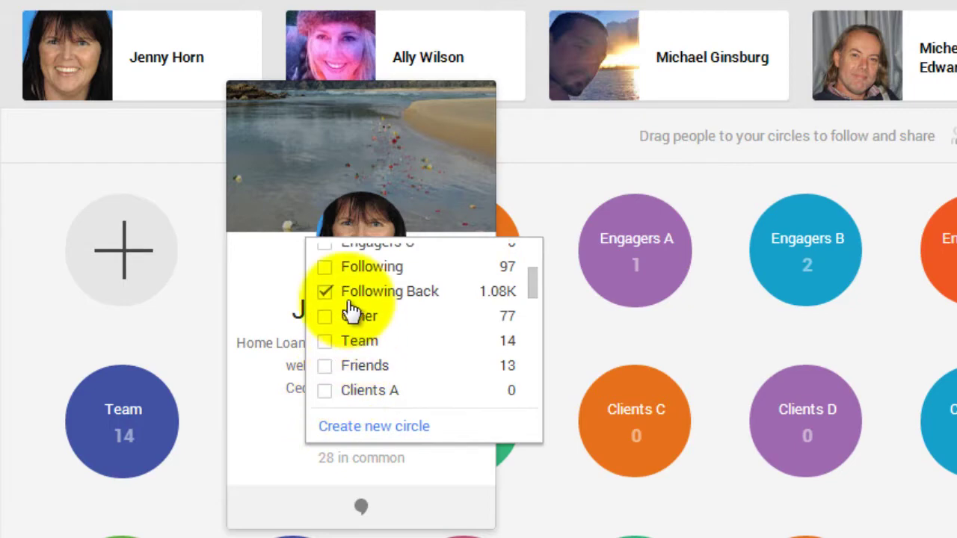
left_click(327, 295)
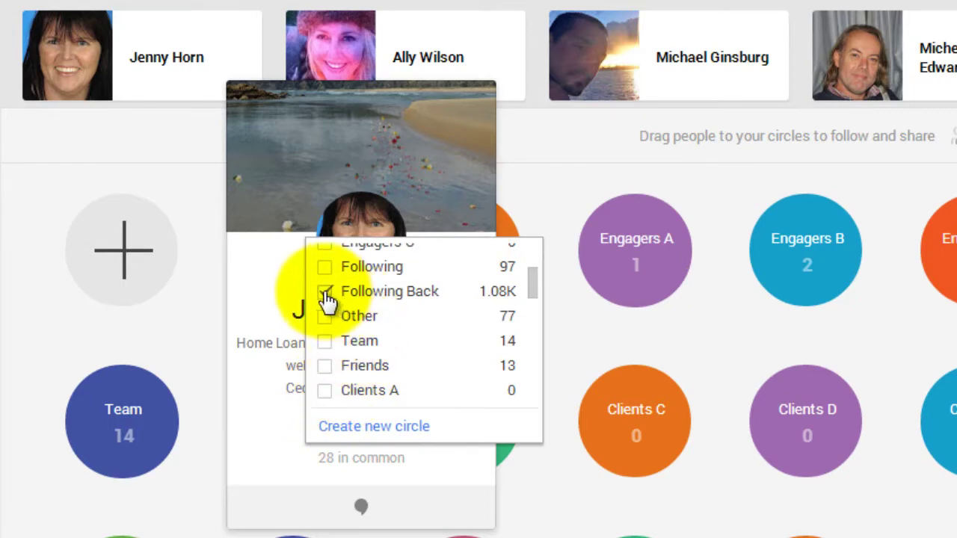
left_click(324, 291)
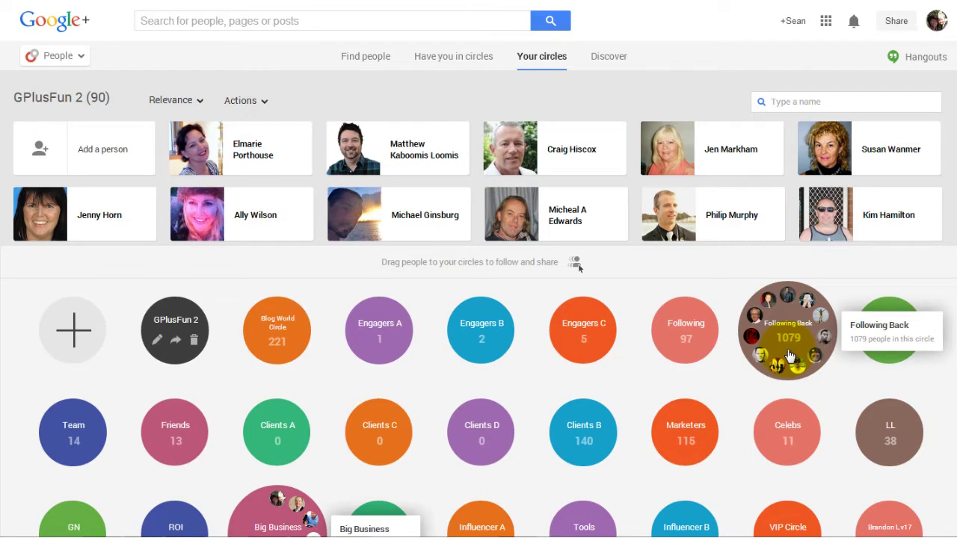
Step: Move the first member in the second row of GPlusFun 2 straight onto the Following Back circle to add them
left_click_drag(43, 239, 487, 361)
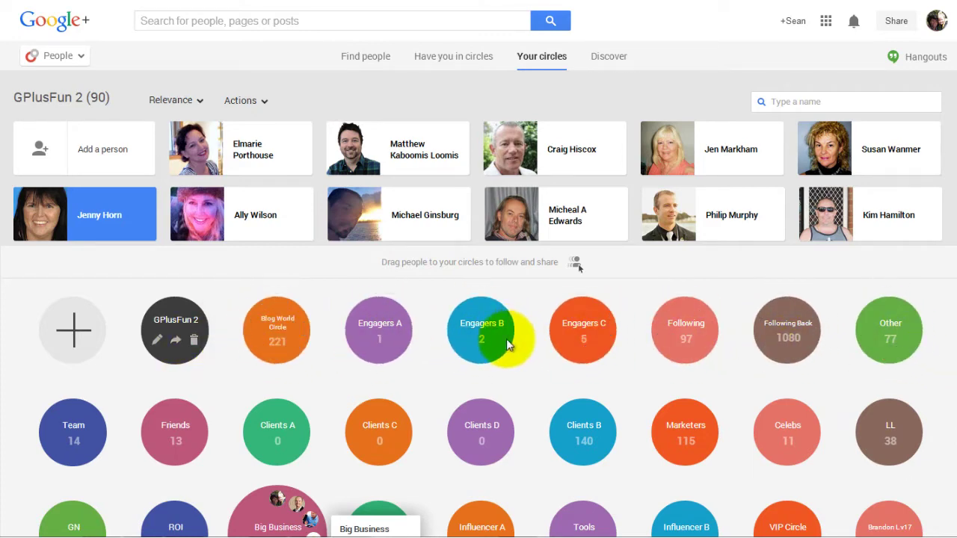
mouse_move(504, 349)
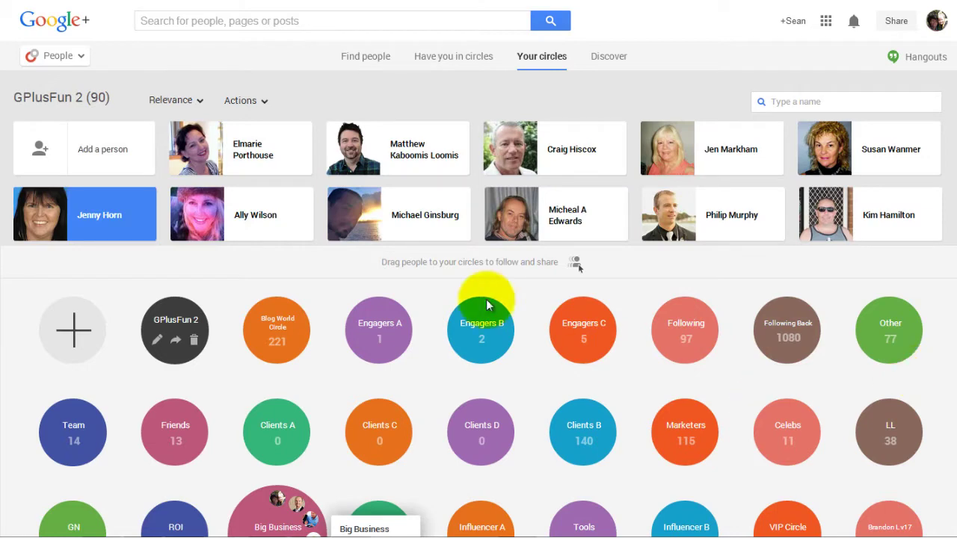
Step: Return to the home stream and filter it to posts from the GPlusFun 2 circle
mouse_move(53, 59)
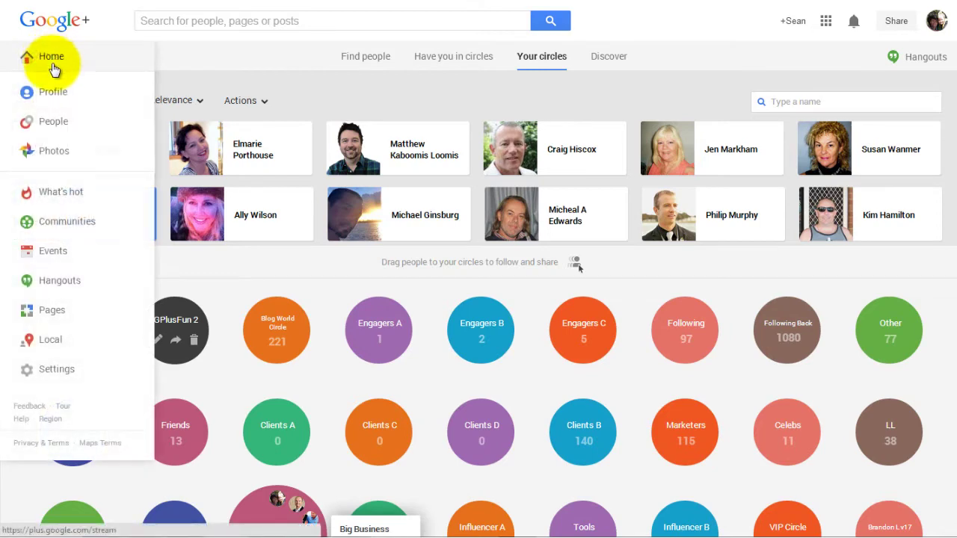
left_click(46, 63)
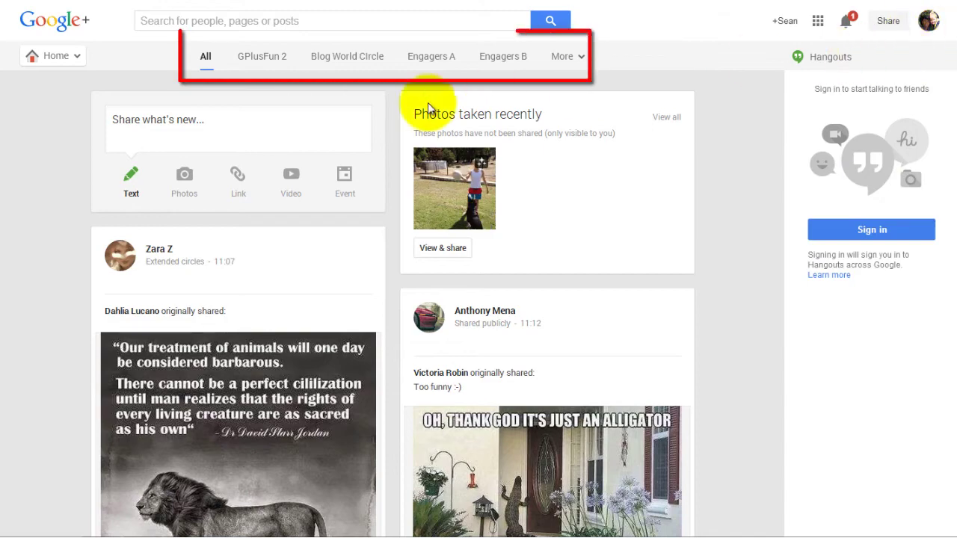
left_click(206, 63)
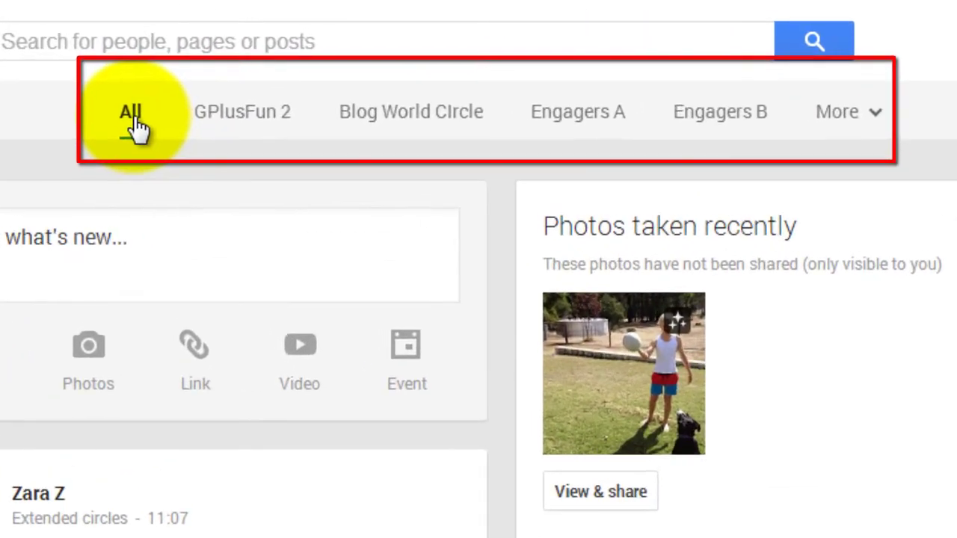
left_click(241, 116)
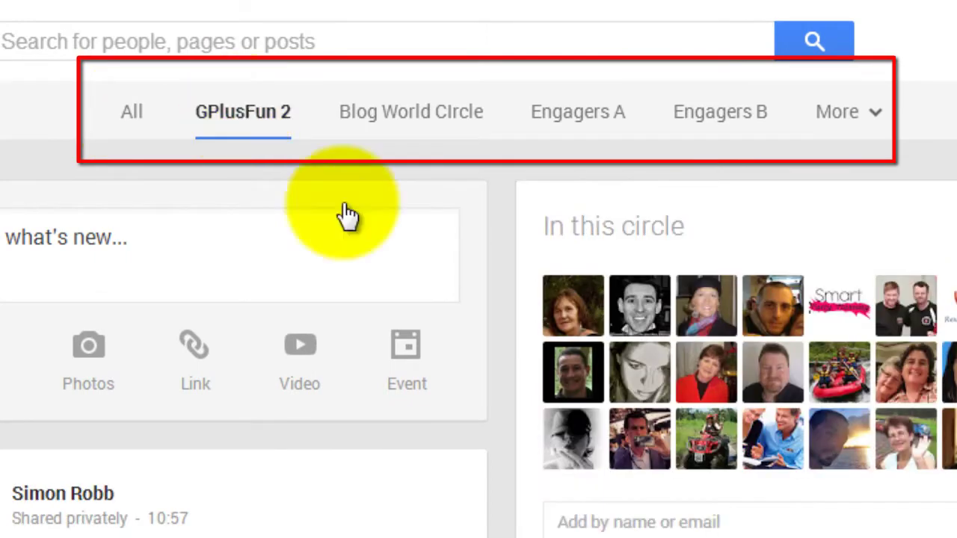
Step: Give a +1 to the Cash Back Gold Traders post and to the garden and red flower photo posts
scroll(909, 532, "down", 3)
scroll(909, 523, "down", 5)
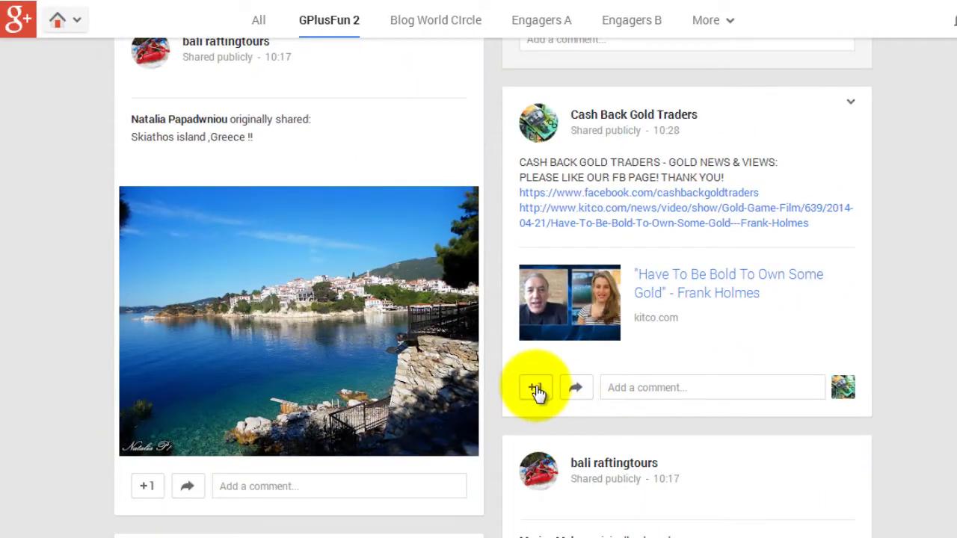
left_click(536, 389)
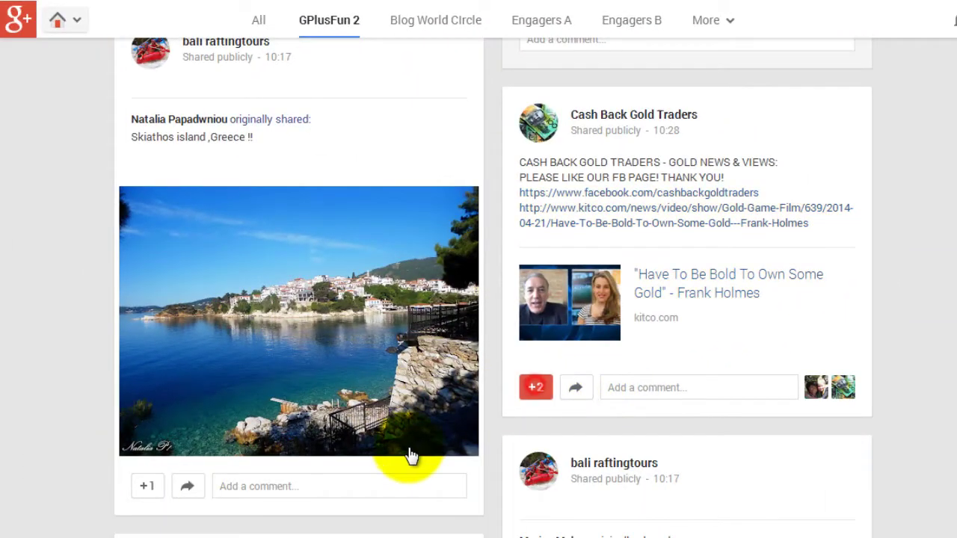
scroll(292, 456, "down", 8)
scroll(145, 496, "down", 3)
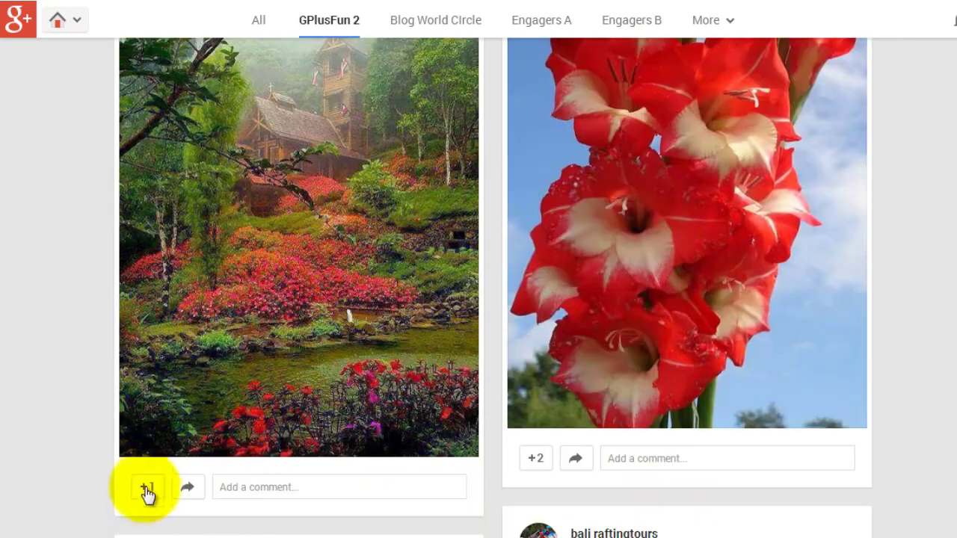
left_click(146, 487)
left_click(535, 459)
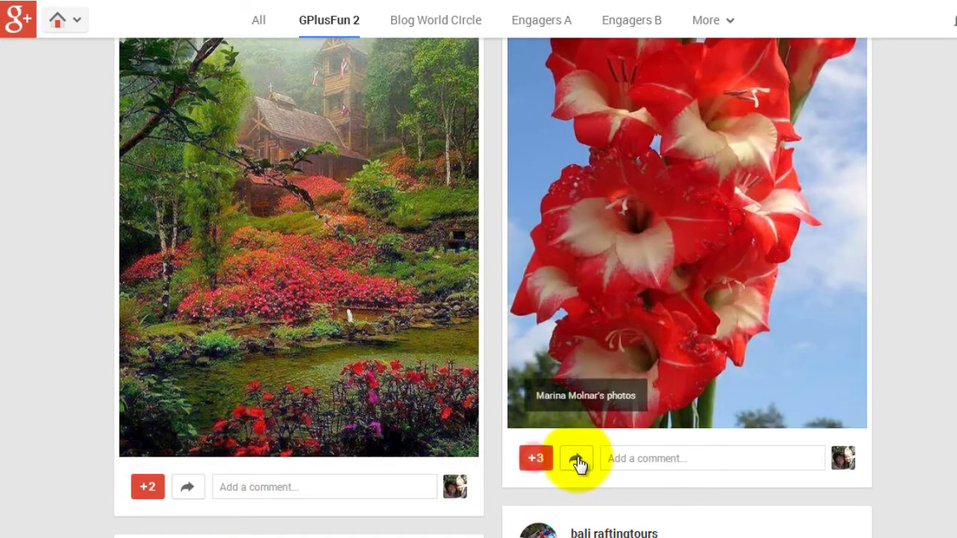
Step: Filter the stream to the Blog World CIrcle circle and look through its posts
scroll(845, 464, "up", 8)
scroll(844, 479, "up", 10)
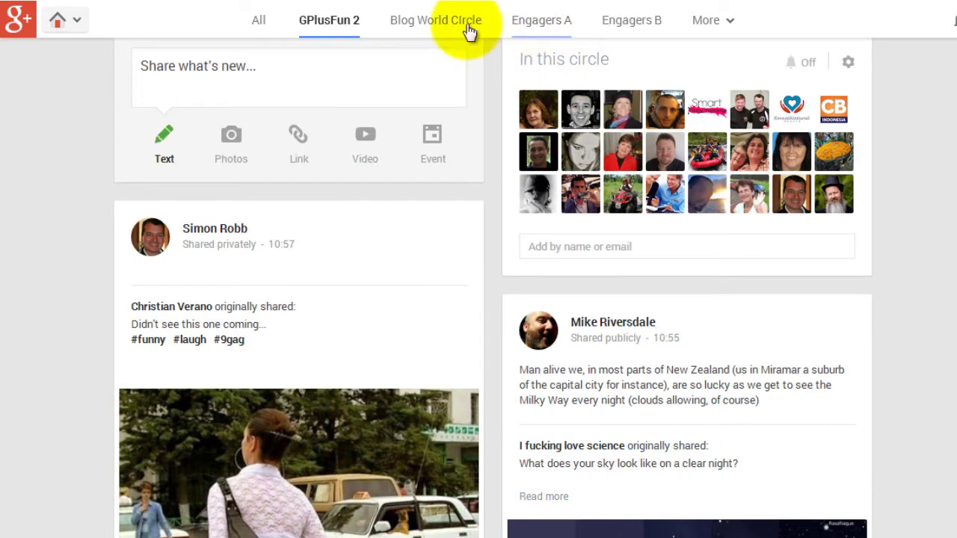
left_click(433, 25)
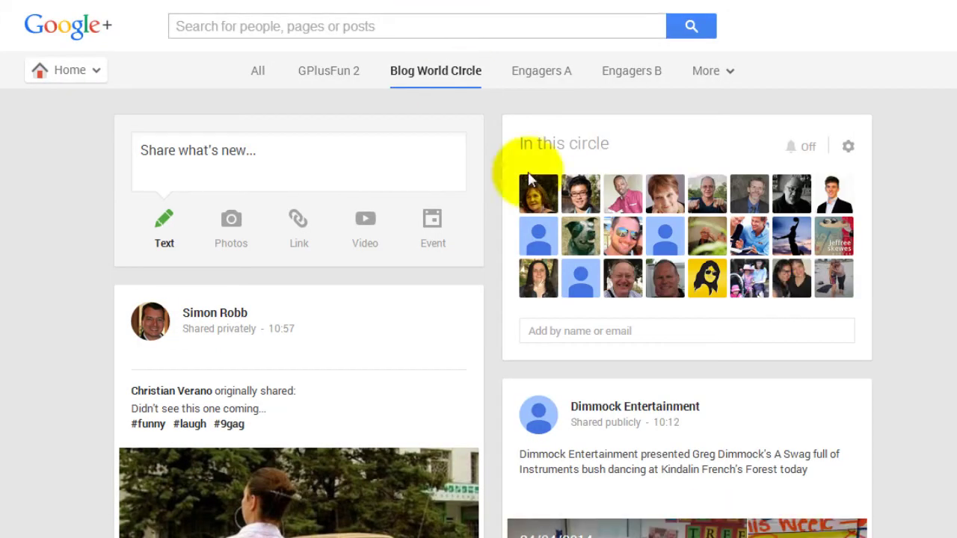
scroll(682, 401, "down", 7)
scroll(717, 397, "up", 8)
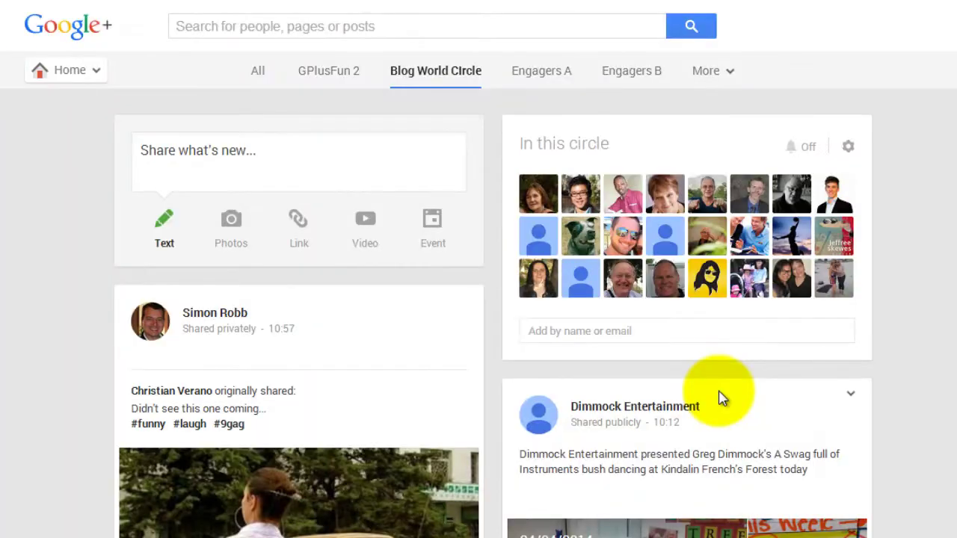
Step: Filter the stream to the Celebs circle and give a +1 to Richard Branson's #FutureOfTravel post
left_click(714, 72)
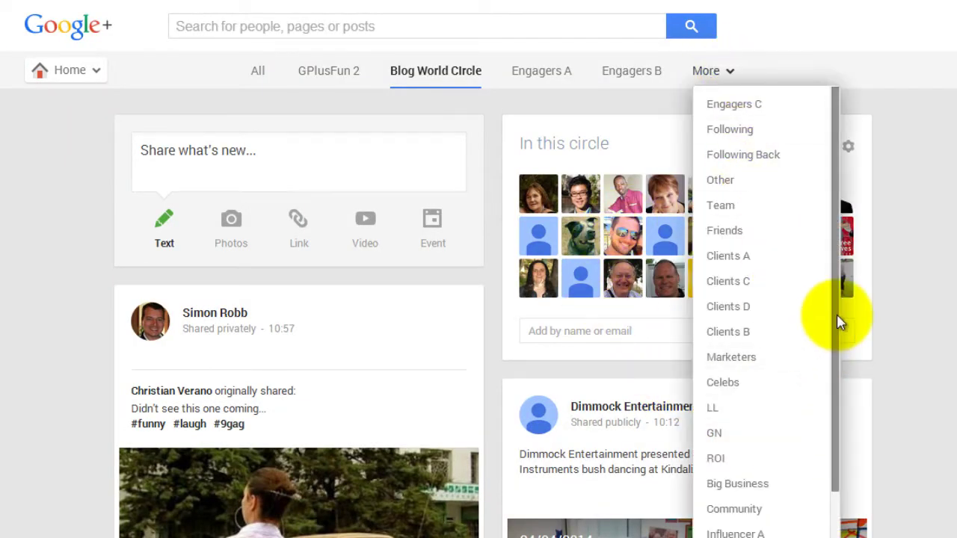
left_click(724, 382)
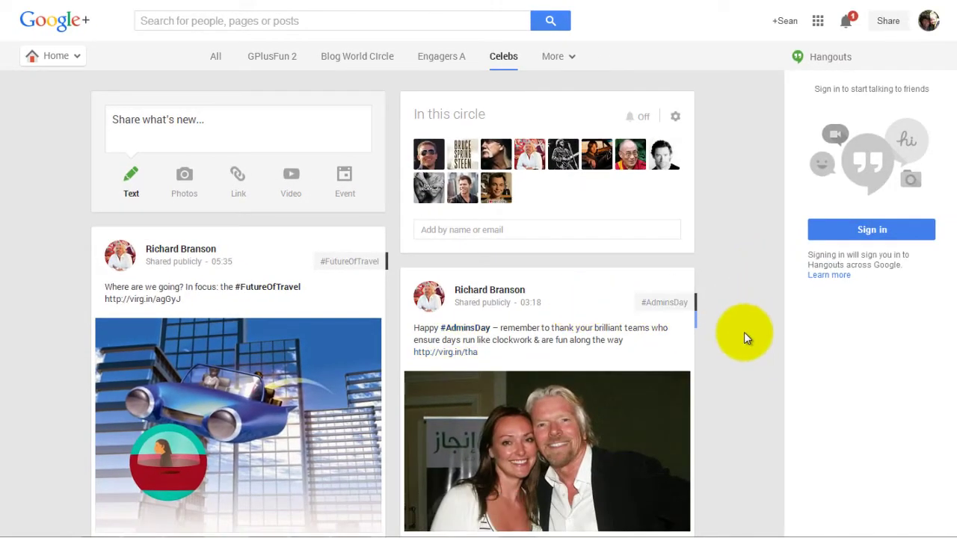
scroll(553, 336, "down", 3)
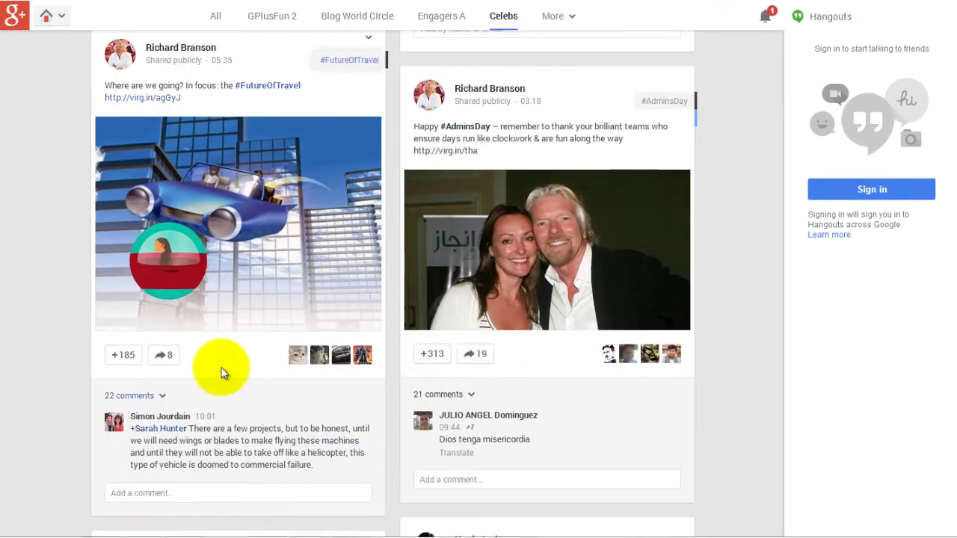
left_click(123, 355)
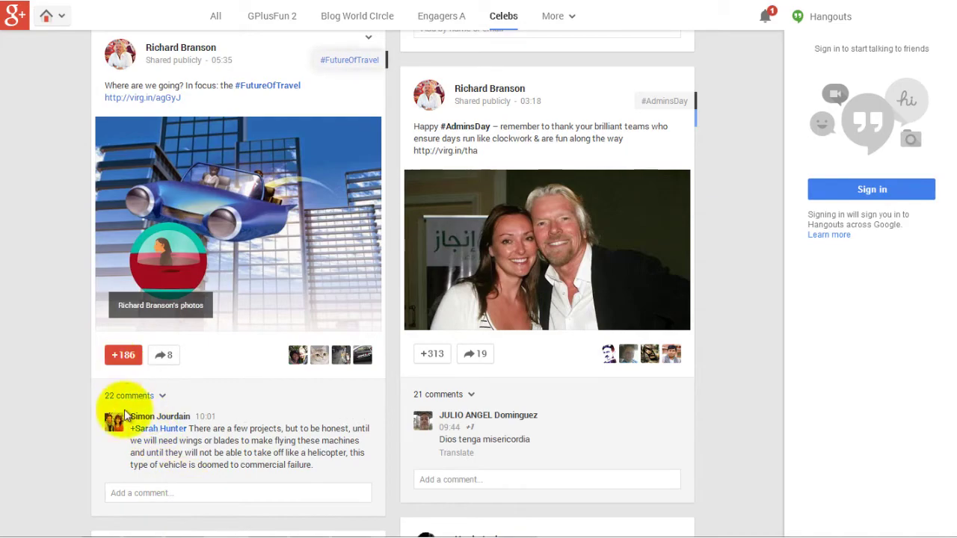
Step: Look through the remaining posts in the Celebs circle stream and return to its beginning
scroll(205, 467, "down", 7)
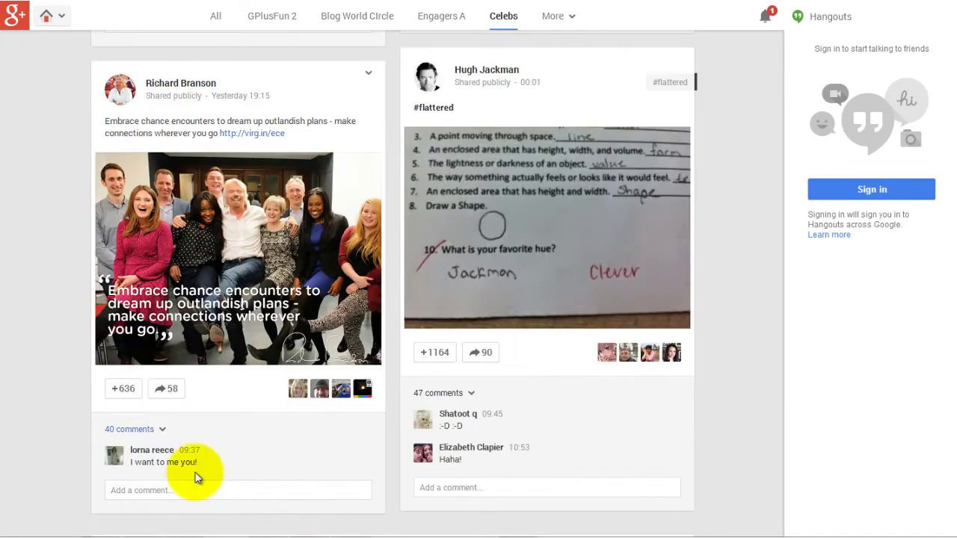
scroll(182, 441, "down", 11)
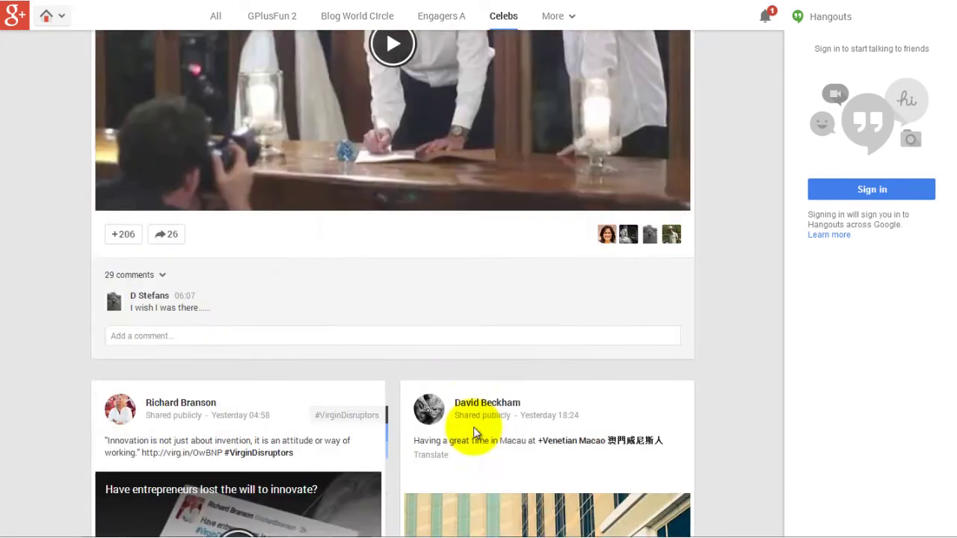
scroll(474, 427, "down", 9)
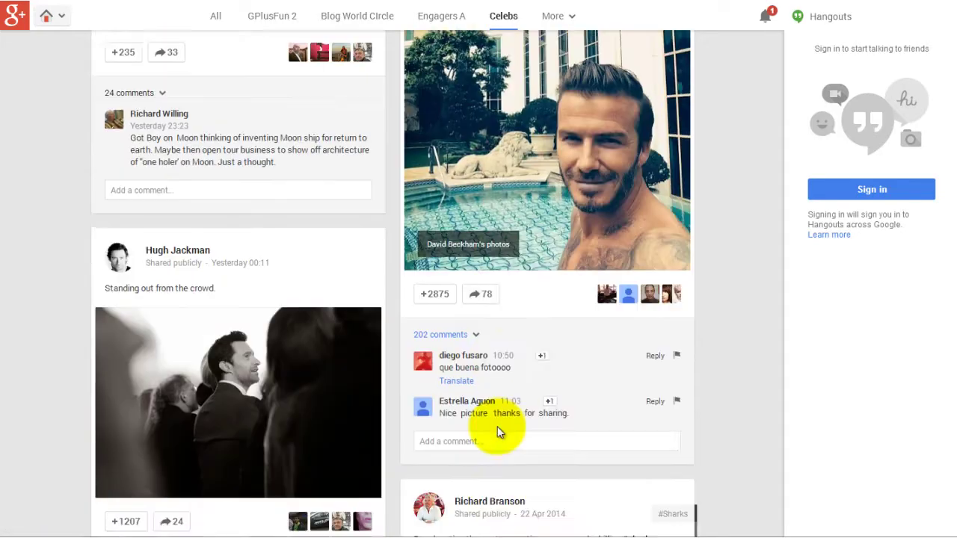
scroll(497, 426, "down", 10)
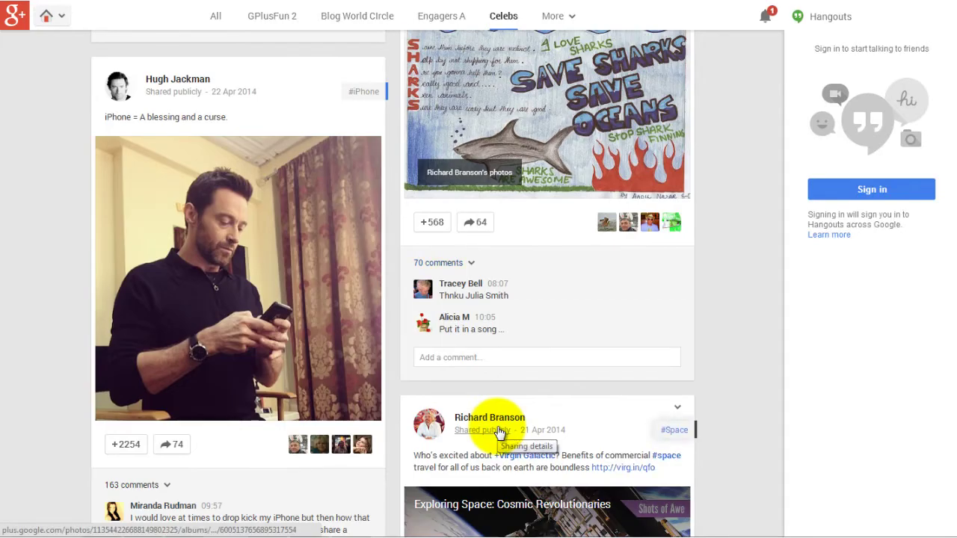
scroll(497, 430, "up", 20)
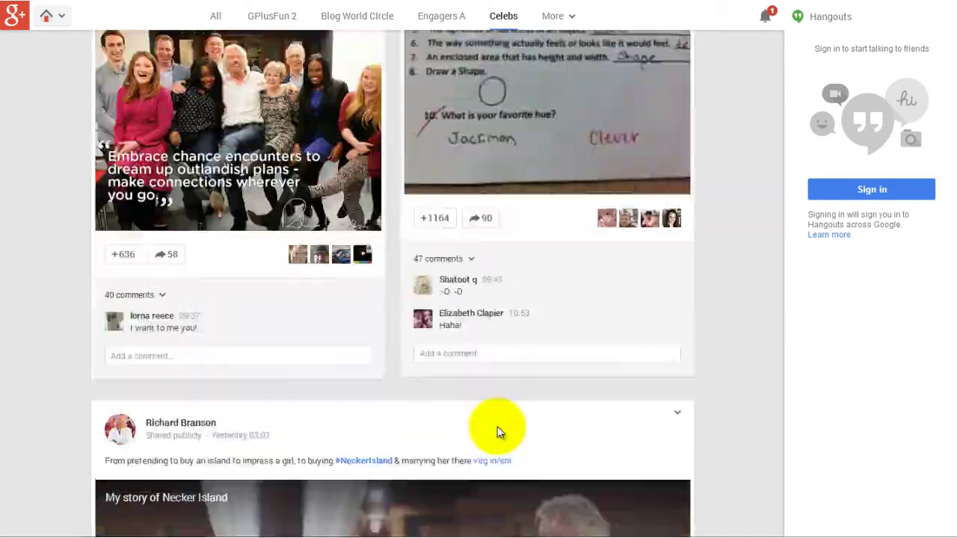
scroll(497, 430, "up", 15)
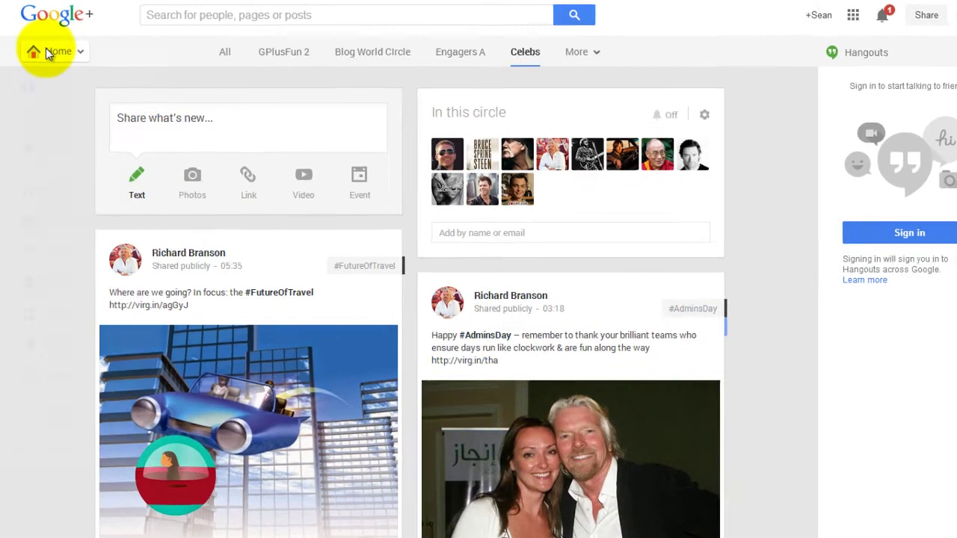
Step: Open the Google+ account settings page
left_click(52, 56)
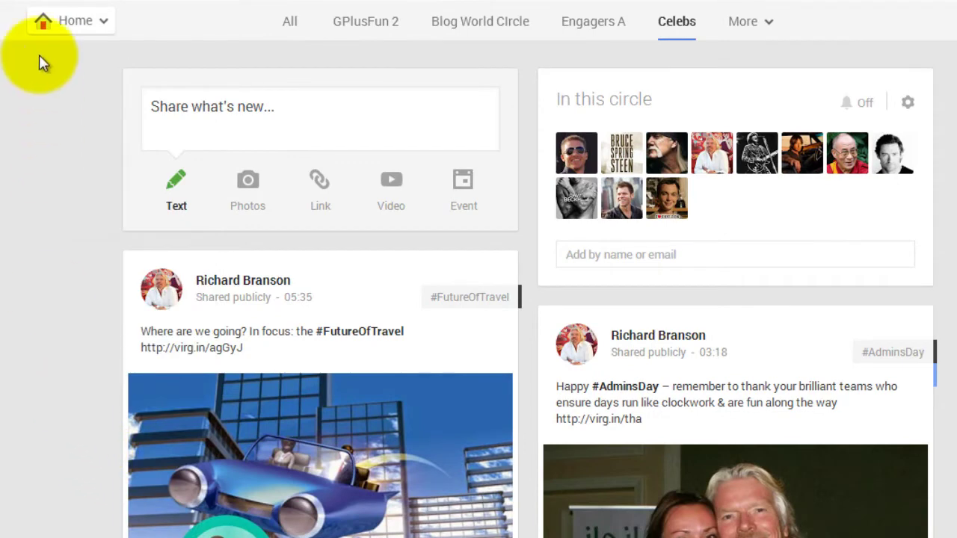
mouse_move(66, 29)
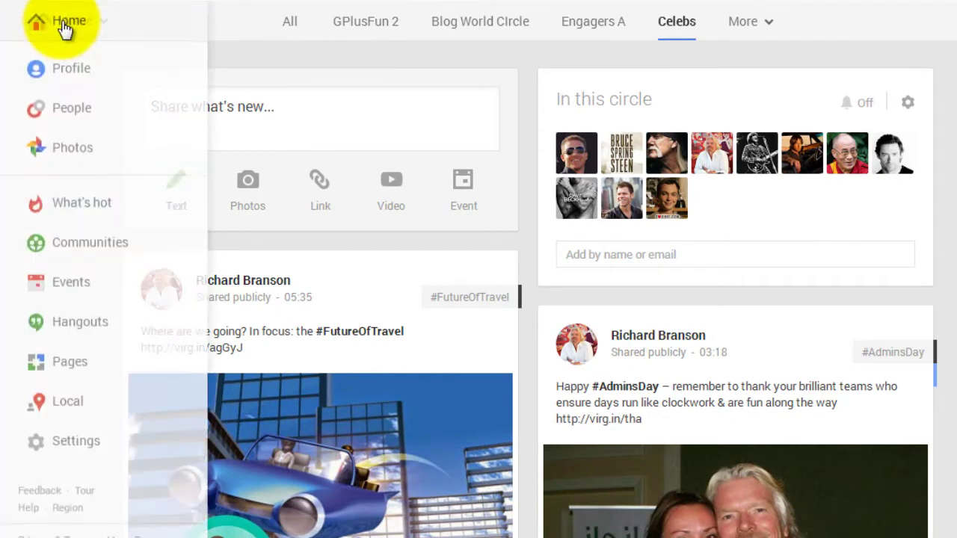
left_click(73, 448)
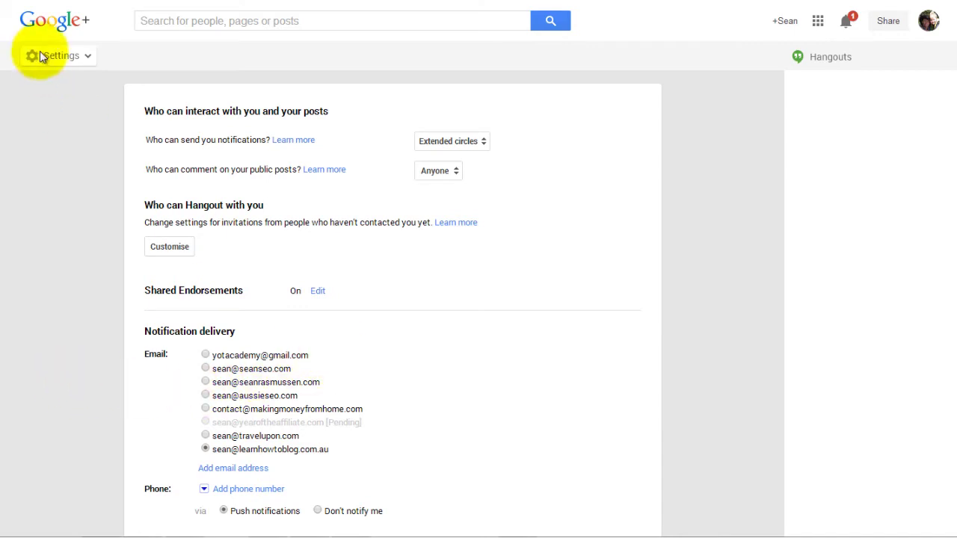
Step: Review the audience choices for sending notifications and commenting on public posts, selecting Extended circles and Anyone respectively
mouse_move(39, 53)
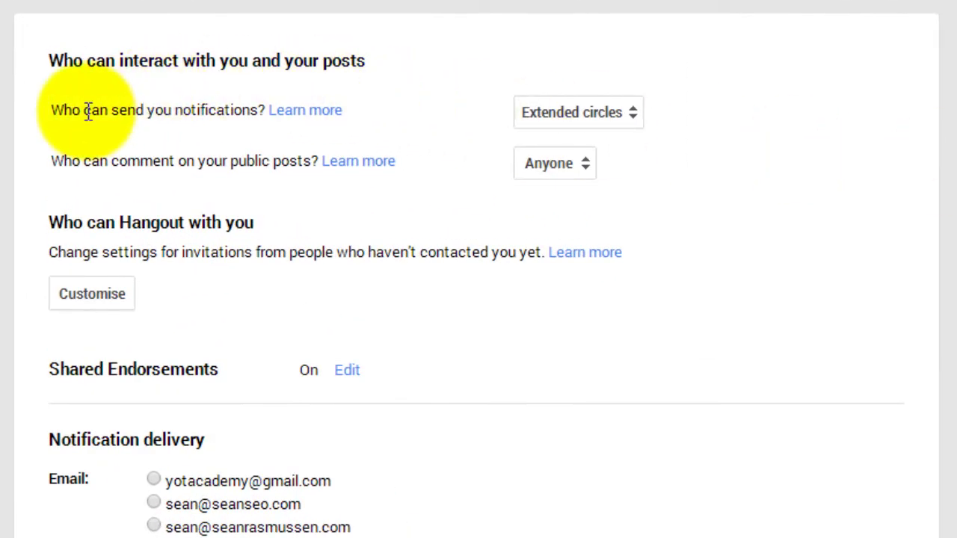
left_click(634, 118)
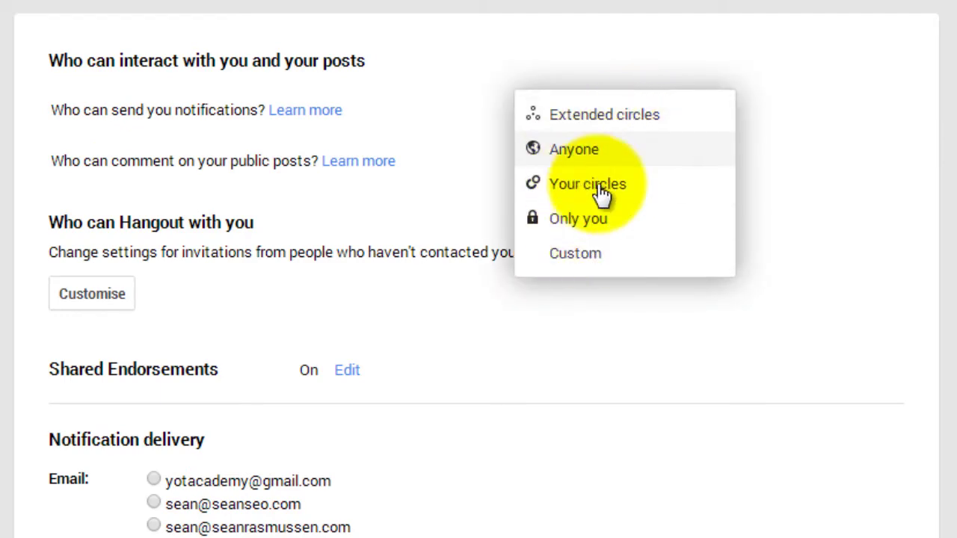
left_click(591, 120)
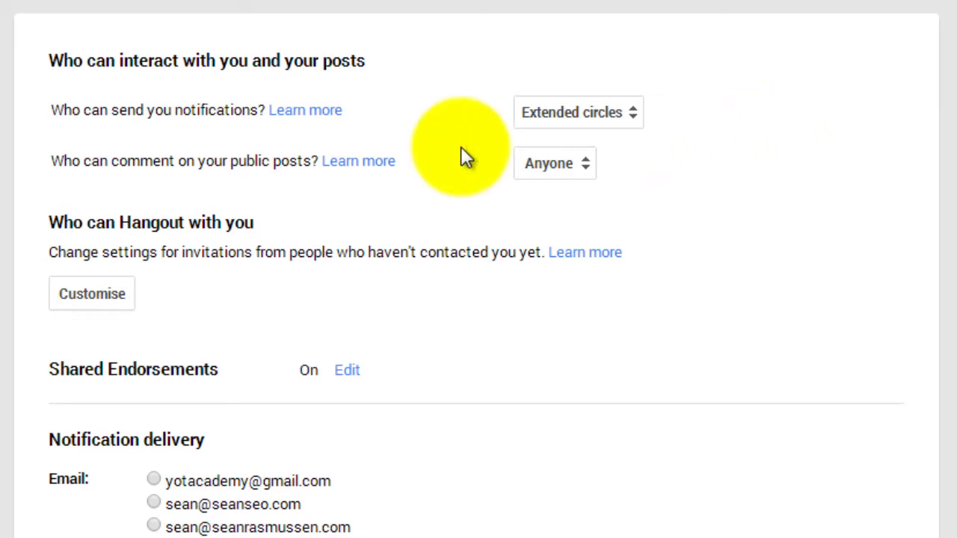
left_click(584, 171)
left_click(584, 166)
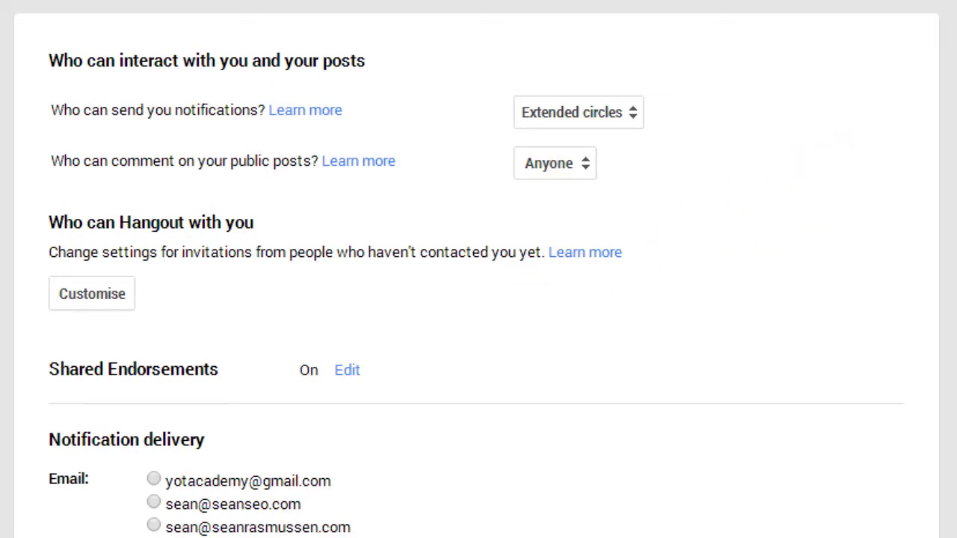
Step: Examine the Hangout, notification delivery and subscription settings, including the Posts section of the notification options
scroll(476, 269, "down", 3)
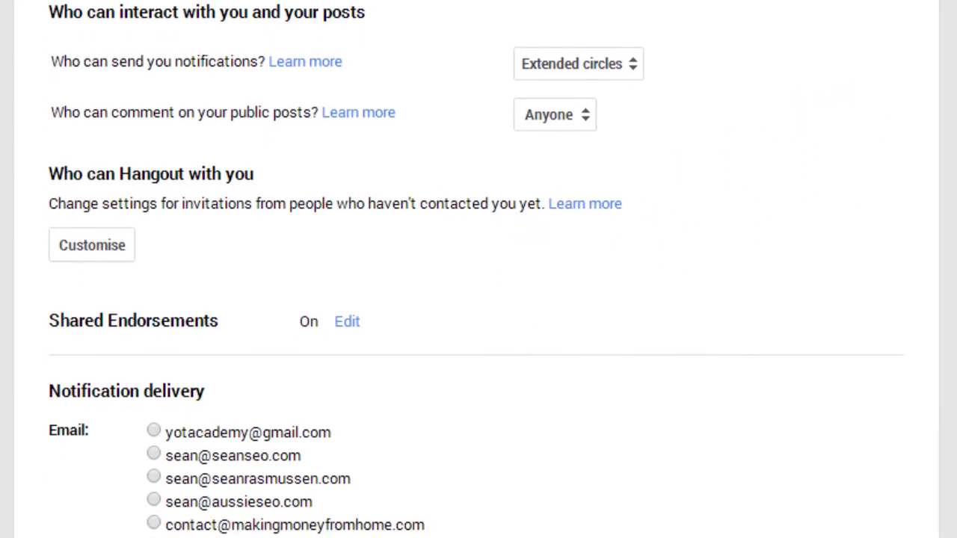
scroll(476, 269, "down", 1)
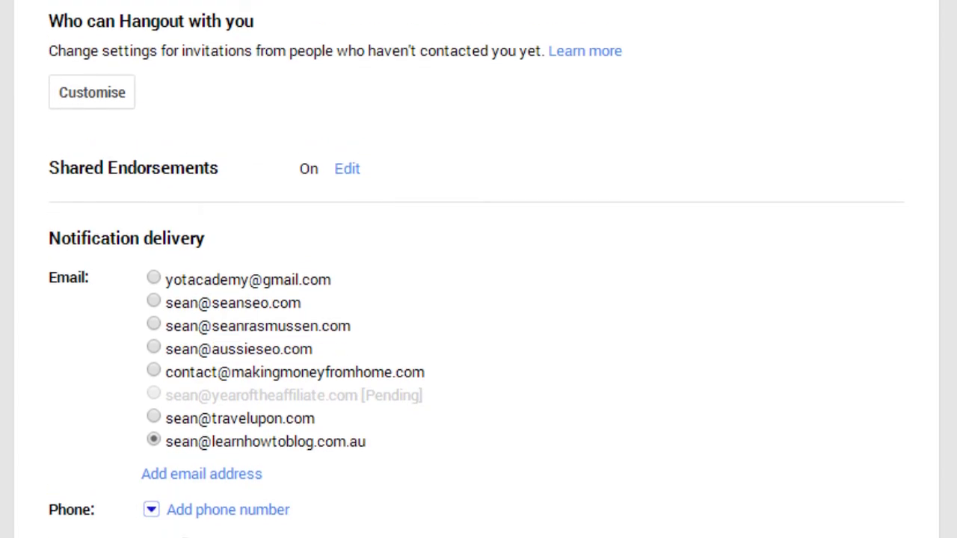
scroll(477, 269, "down", 2)
scroll(476, 270, "down", 1)
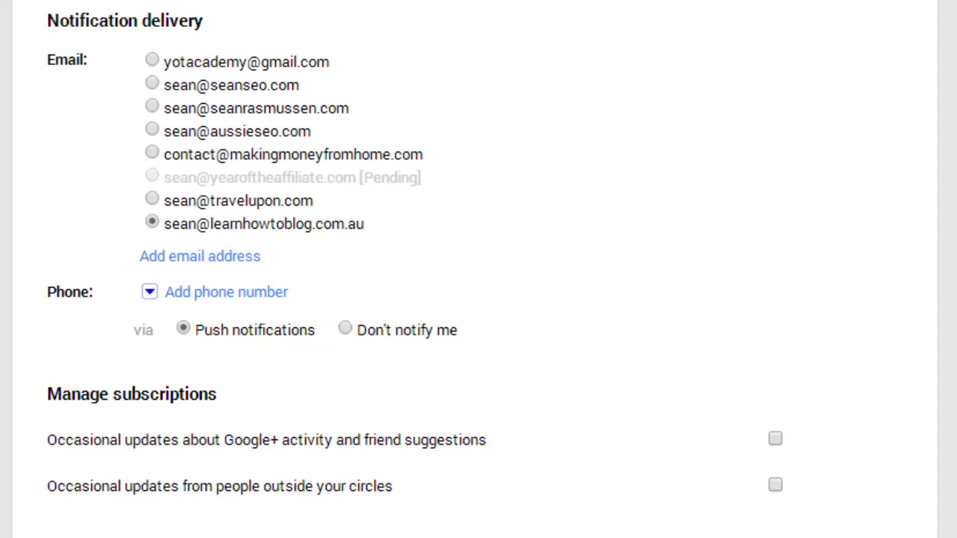
scroll(479, 269, "down", 5)
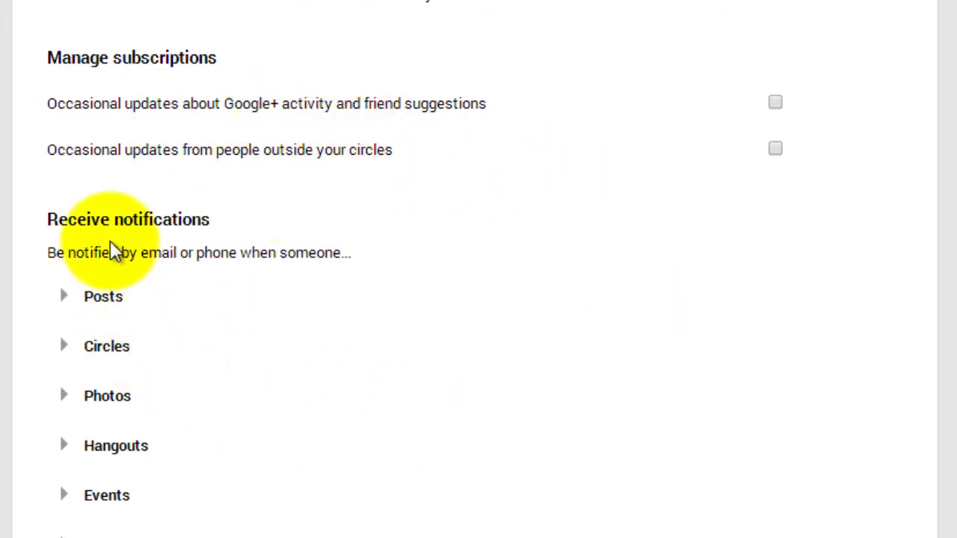
left_click(103, 299)
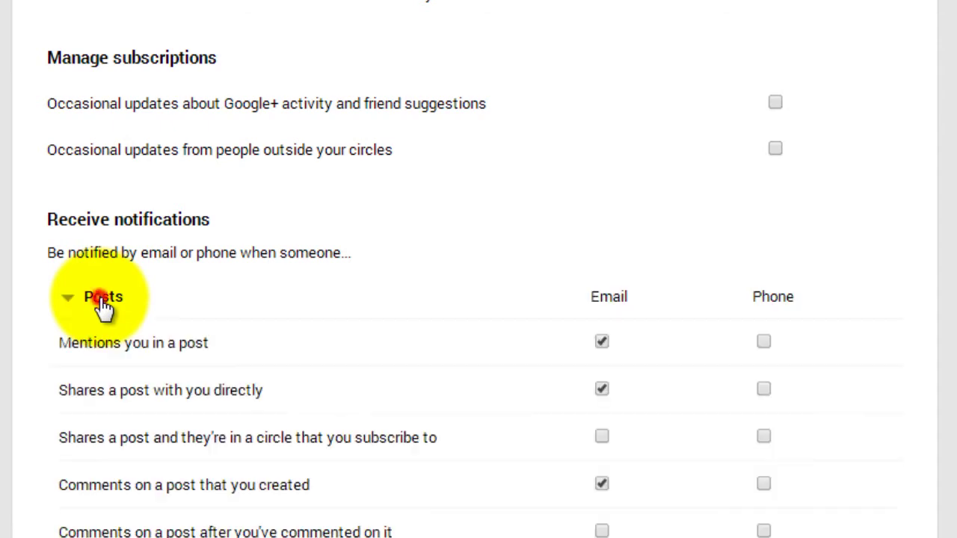
scroll(103, 306, "down", 2)
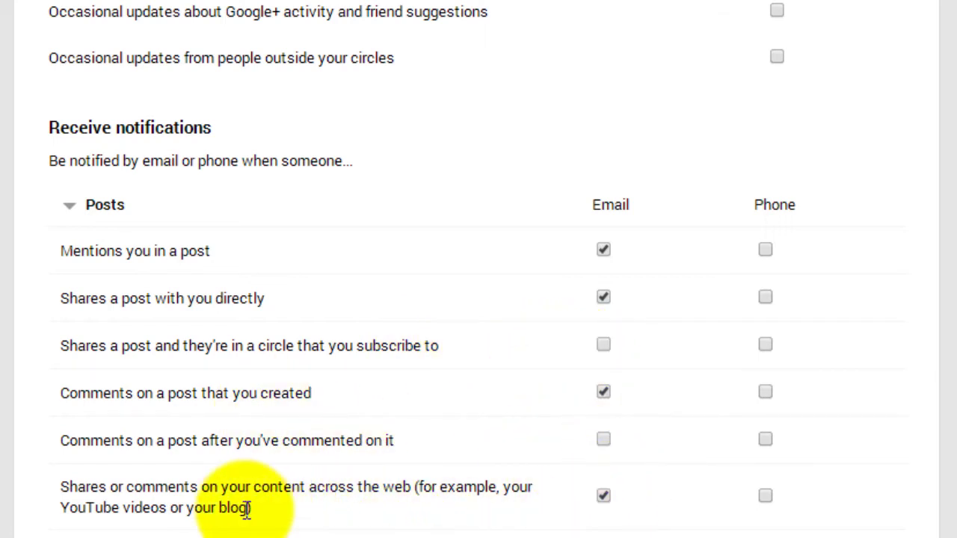
left_click(110, 198)
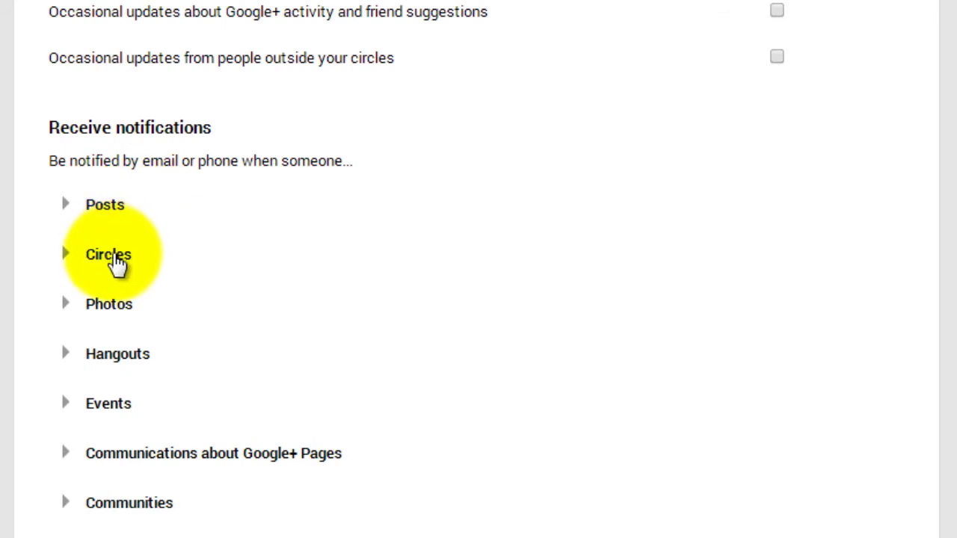
Step: Review the Circles and Photos notification options, collapsing each section after reading it
left_click(115, 262)
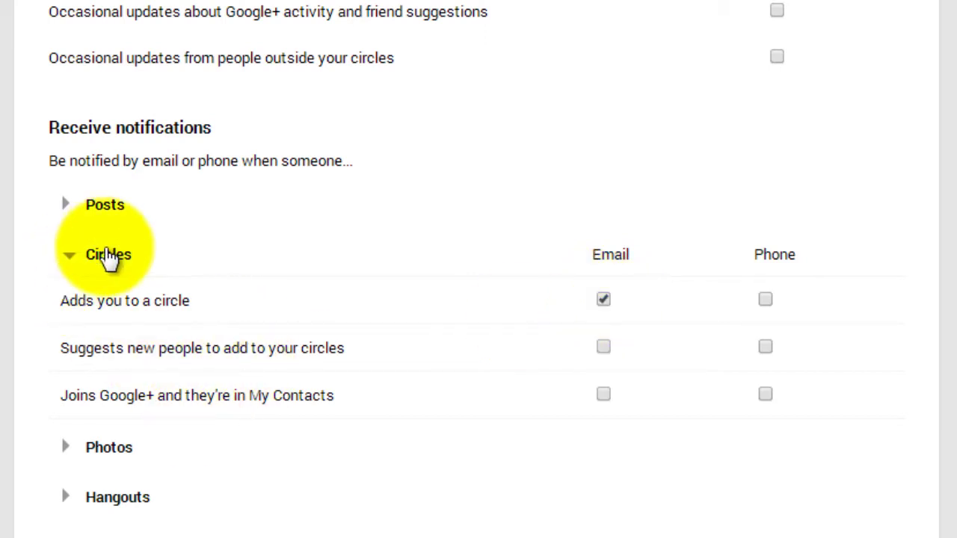
left_click(108, 256)
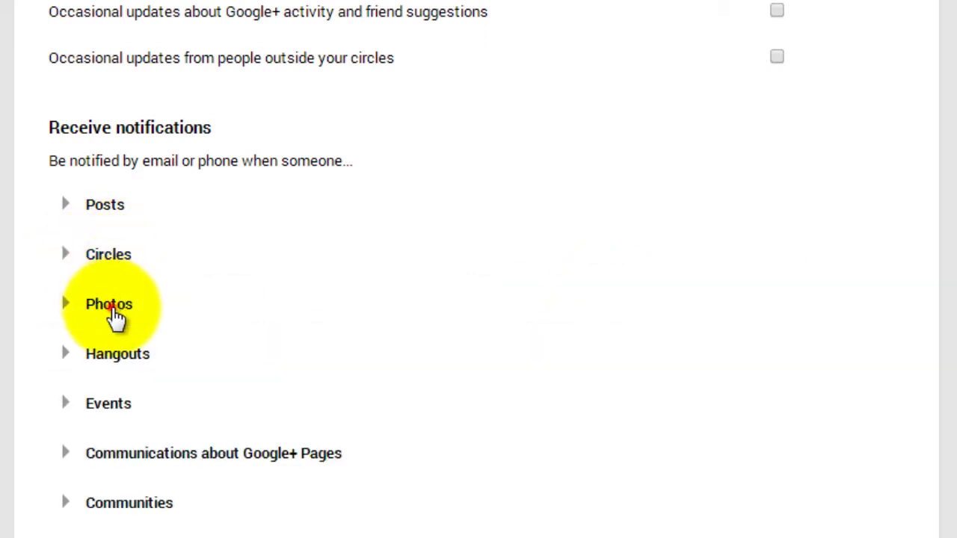
left_click(114, 316)
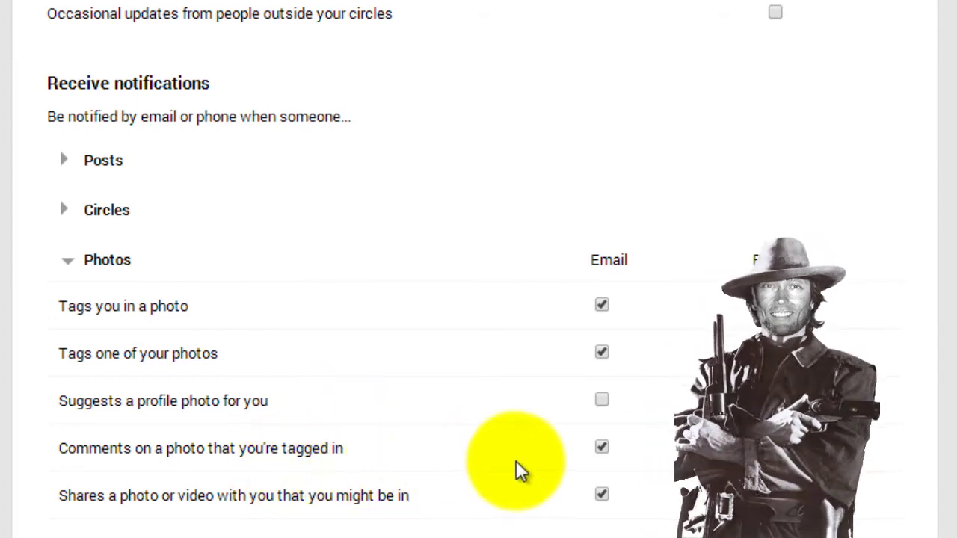
left_click(116, 269)
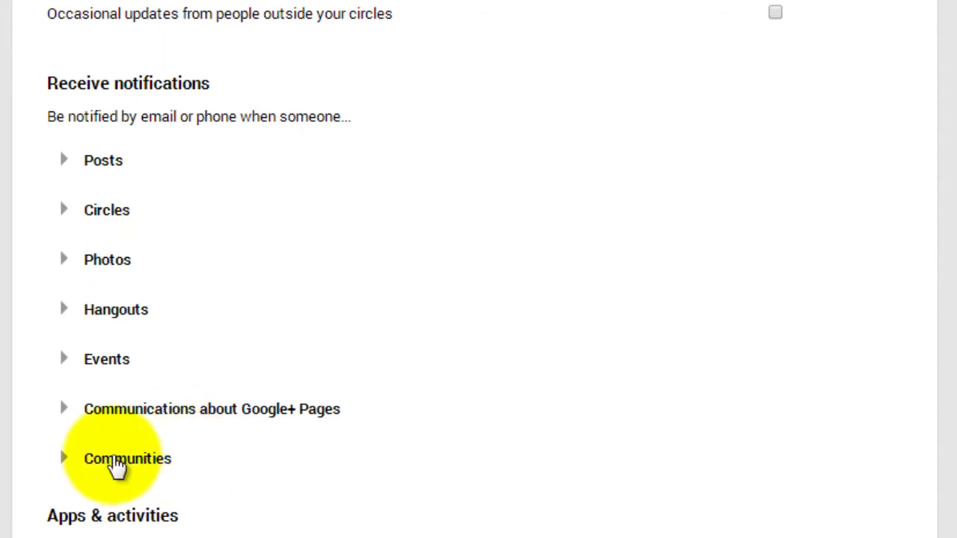
Step: Review the Communities notification options, highlight the word "notifications" in the community sharing entry, and collapse the section
left_click(116, 459)
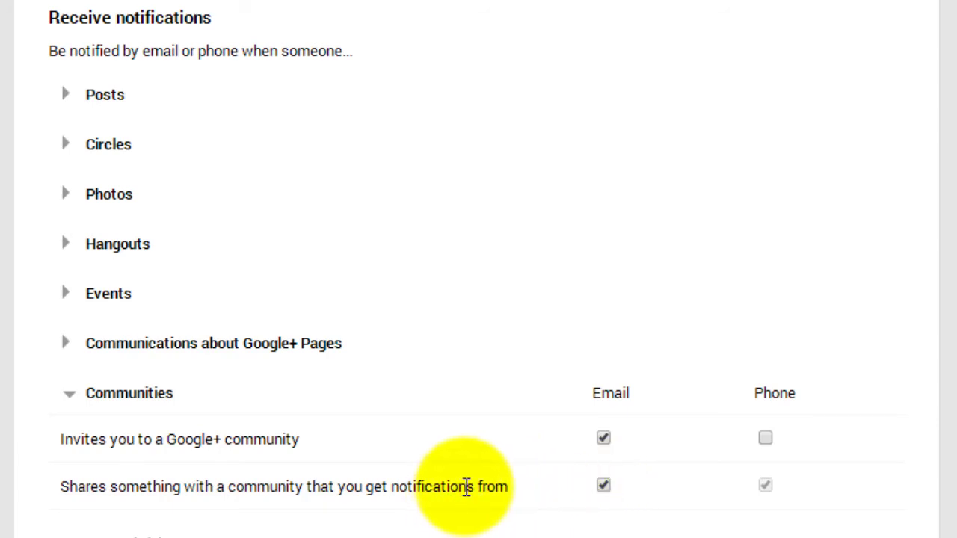
left_click_drag(470, 484, 386, 482)
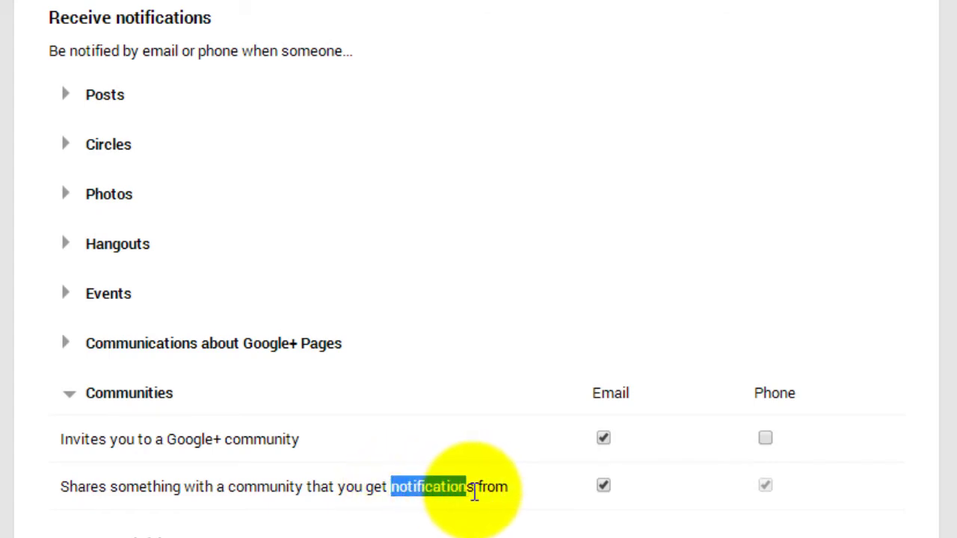
left_click(474, 490)
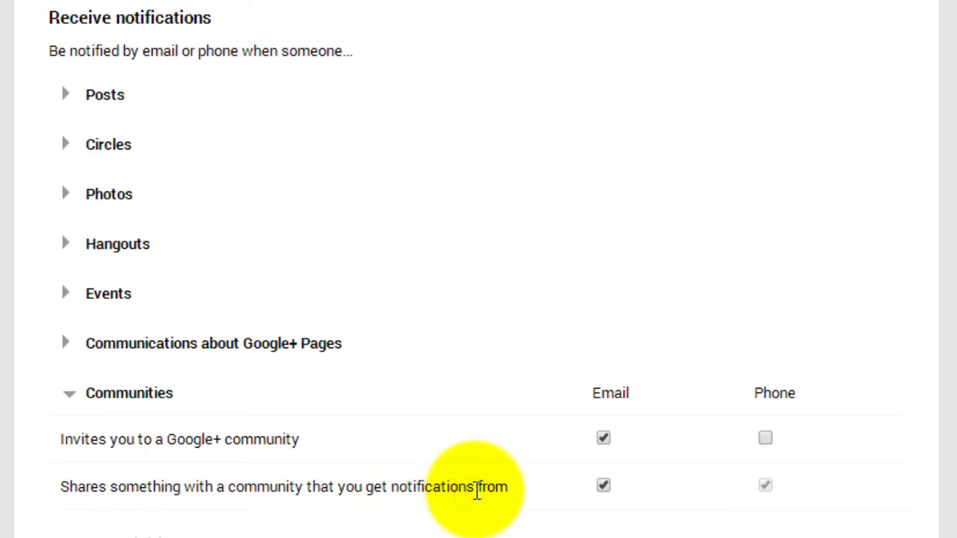
left_click_drag(474, 490, 391, 495)
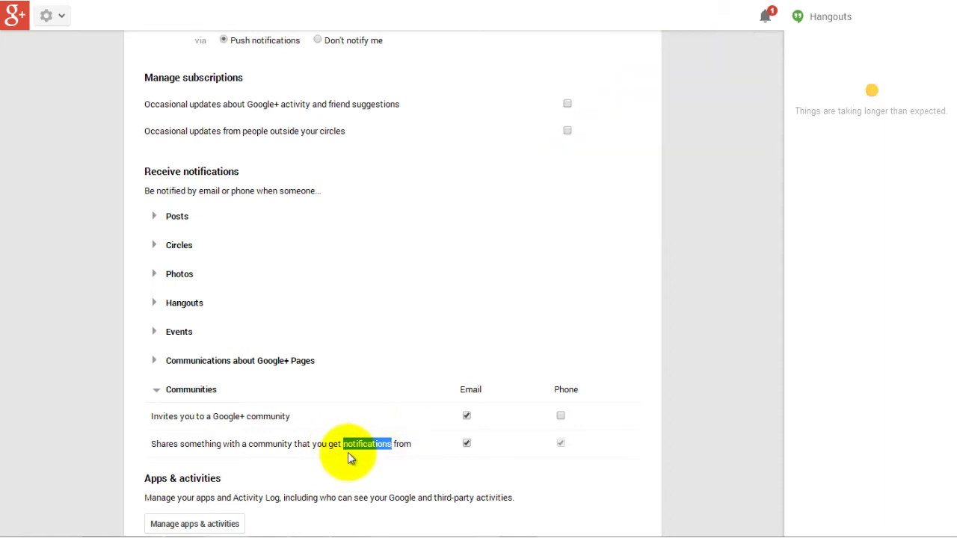
left_click(177, 397)
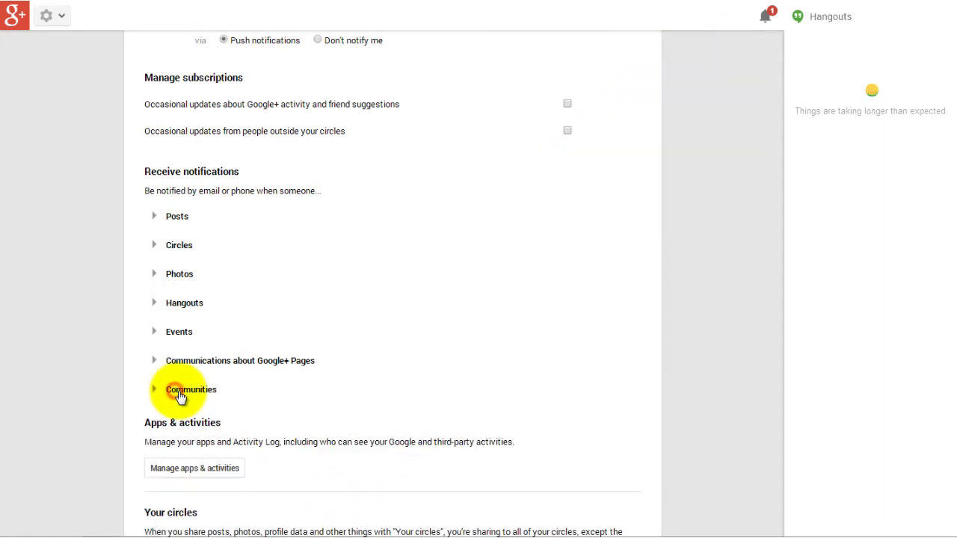
Step: Inspect which circles are included in the "Your circles" customisation list, including Celebs, and cancel the dialog
left_click_drag(956, 181, 956, 299)
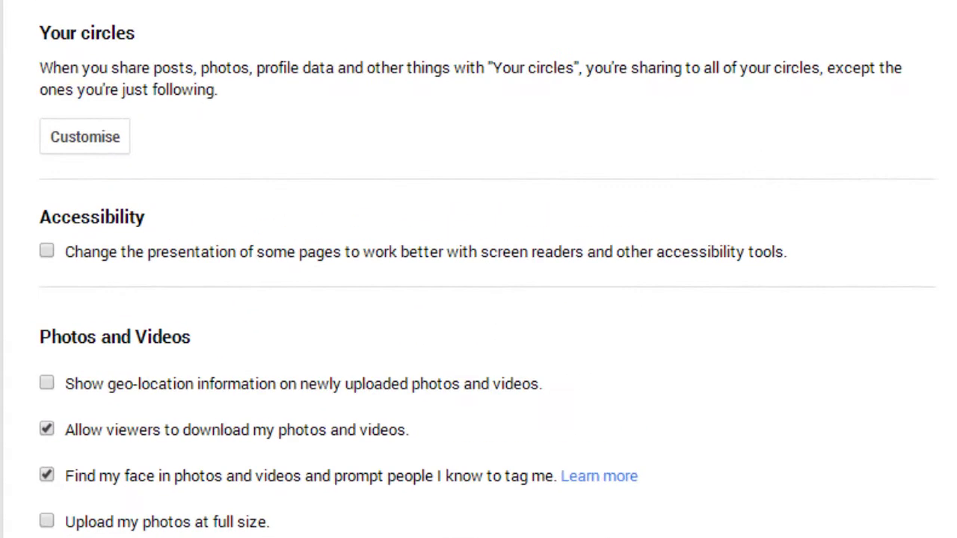
left_click(130, 134)
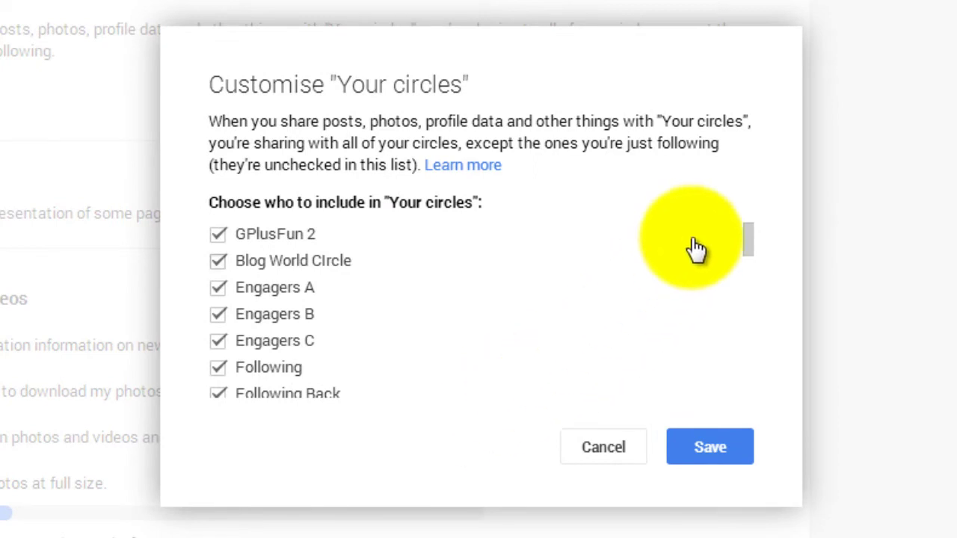
left_click_drag(748, 234, 741, 299)
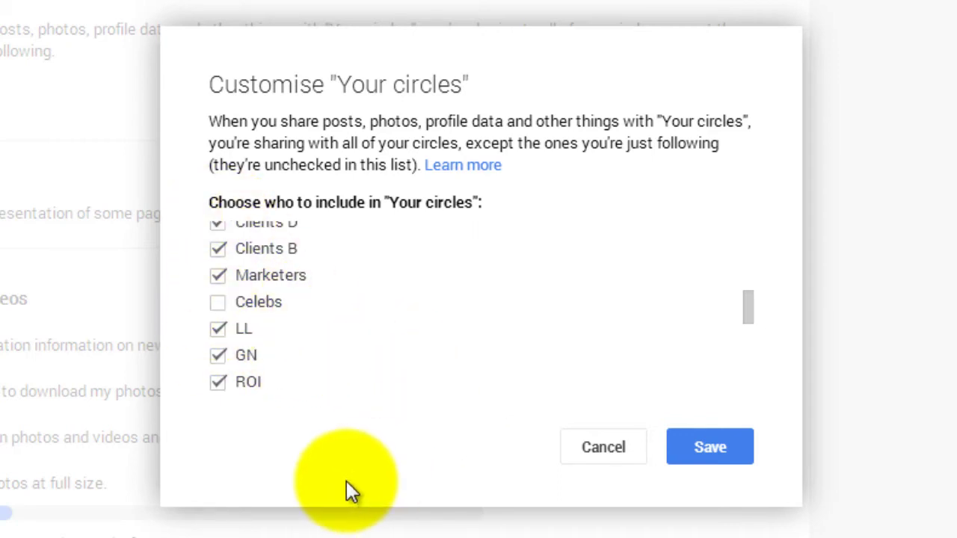
left_click(616, 449)
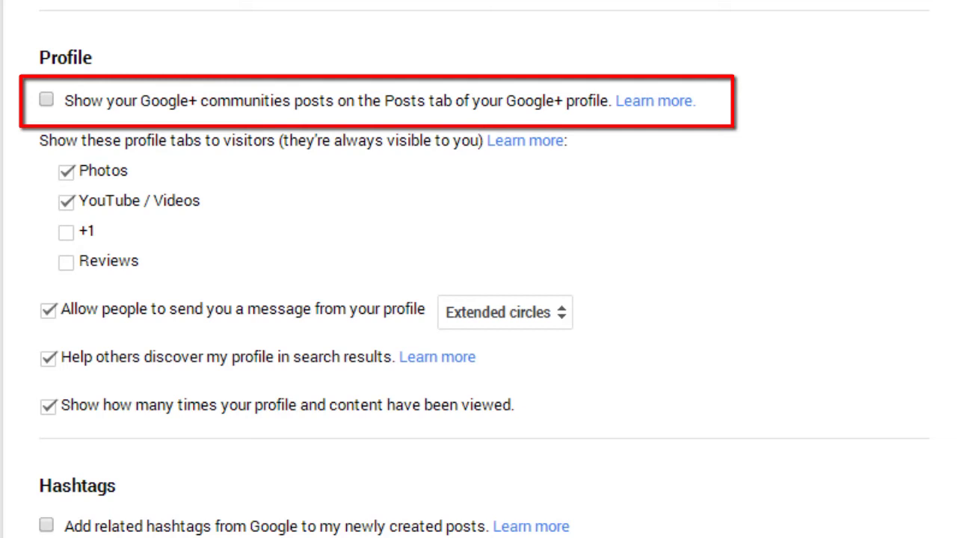
Step: Enable showing Google+ communities posts on the profile's Posts tab and switch the option back off
left_click(47, 100)
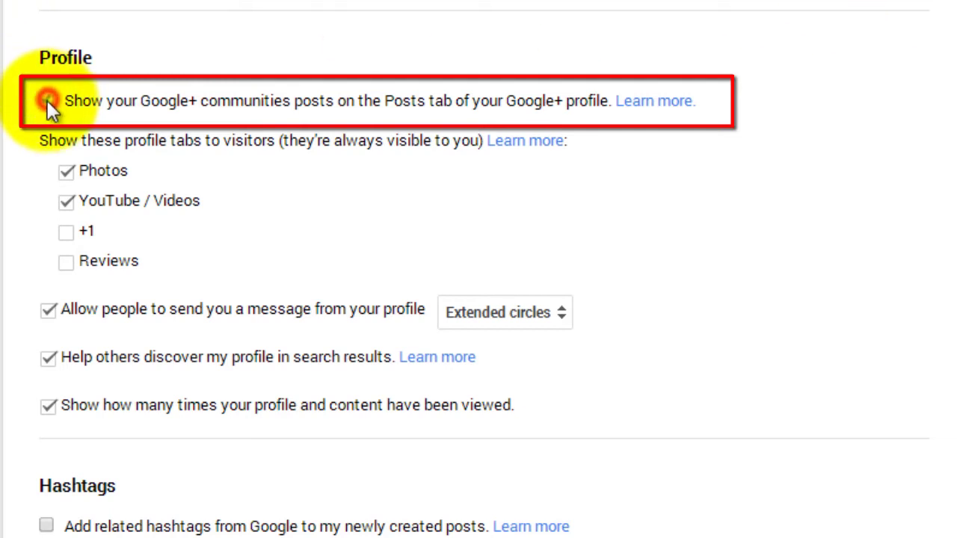
left_click(46, 100)
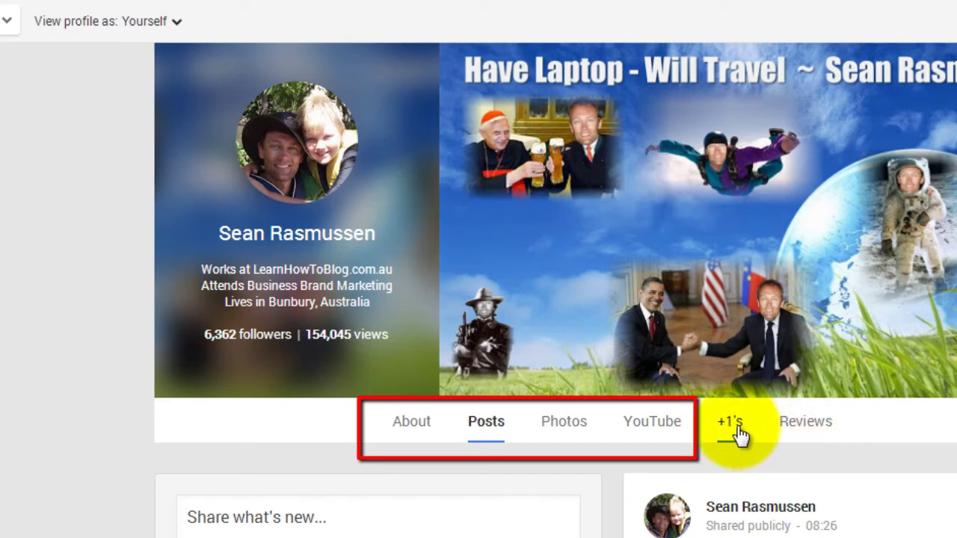
Step: View the profile as Public and check the visitor-visible tabs and the profile view count
left_click(159, 23)
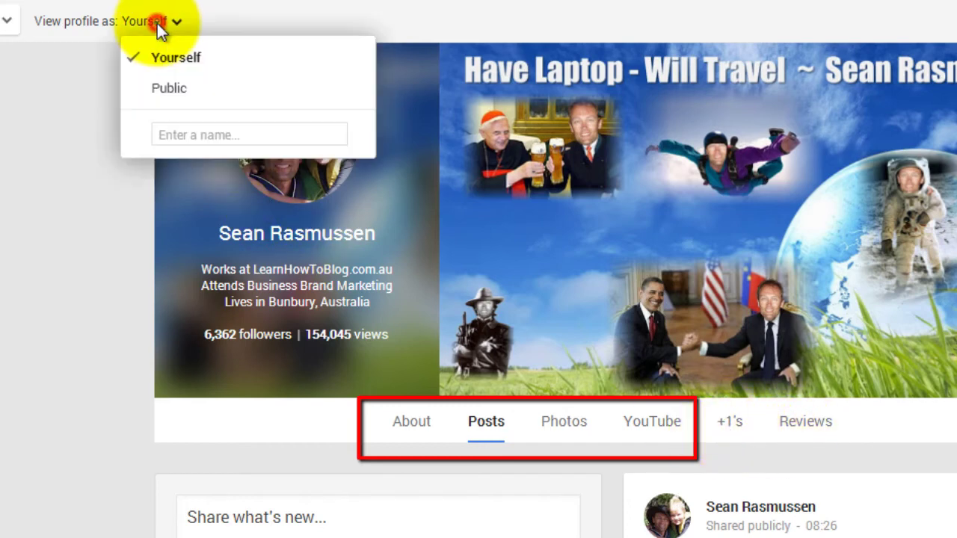
left_click(170, 88)
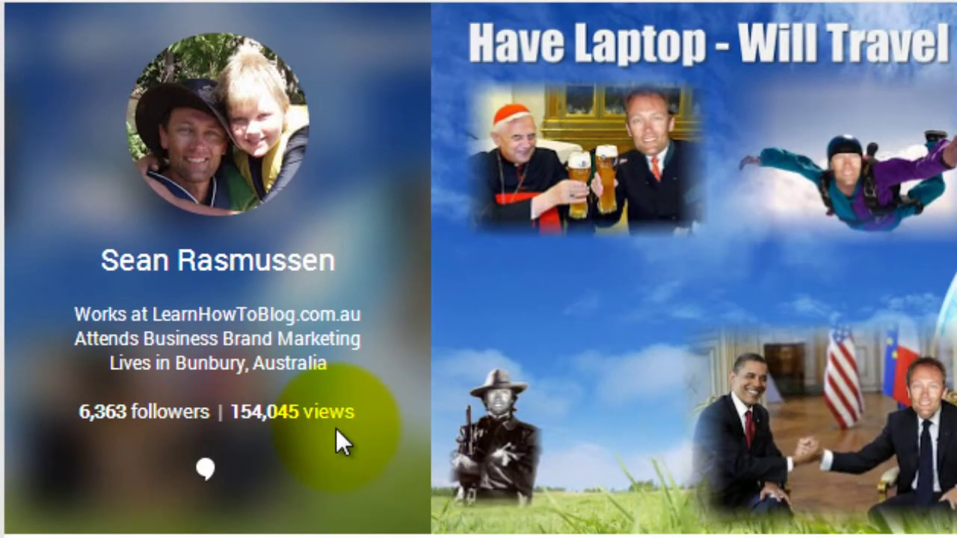
mouse_move(319, 419)
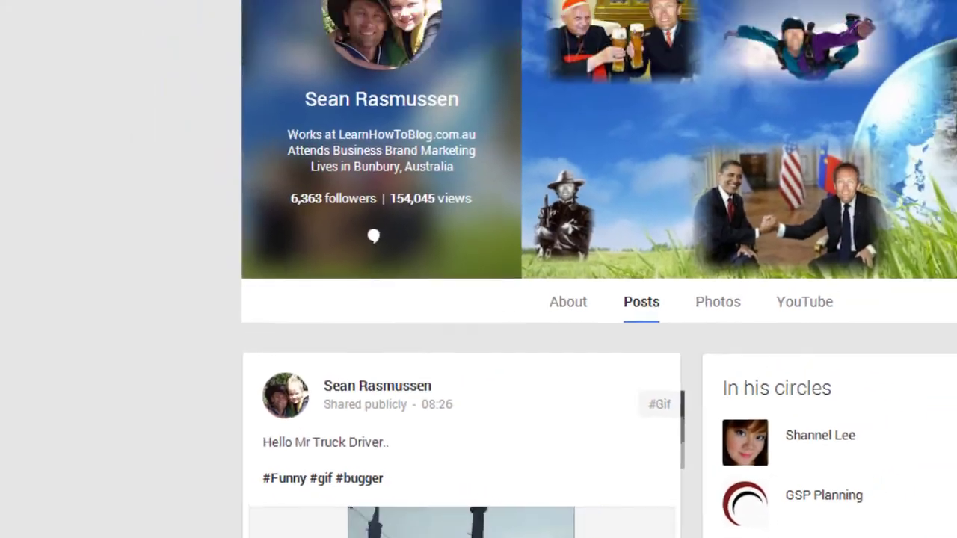
Step: Look through the public posts and inspect the related hashtag tag on the "Hello Mr Truck Driver.." post
scroll(604, 269, "down", 6)
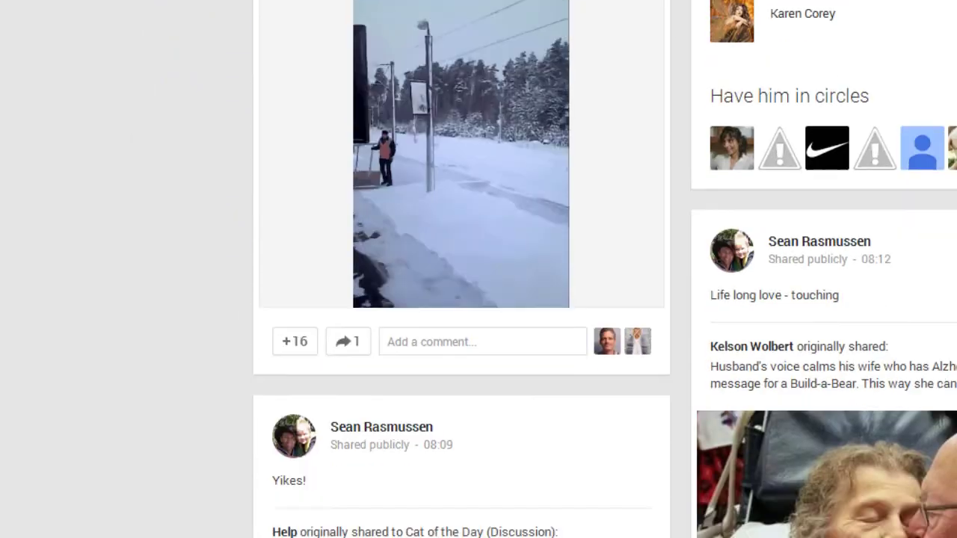
scroll(604, 269, "up", 1)
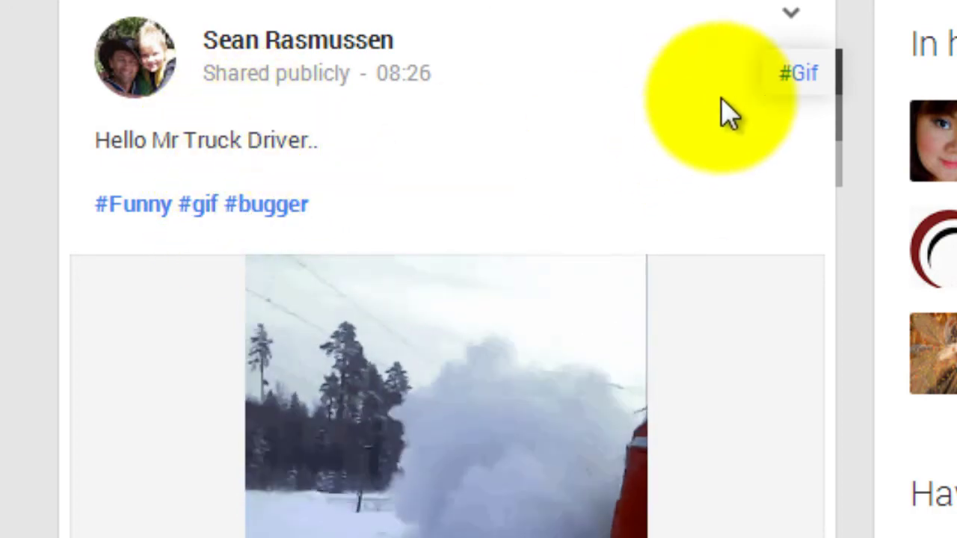
mouse_move(818, 89)
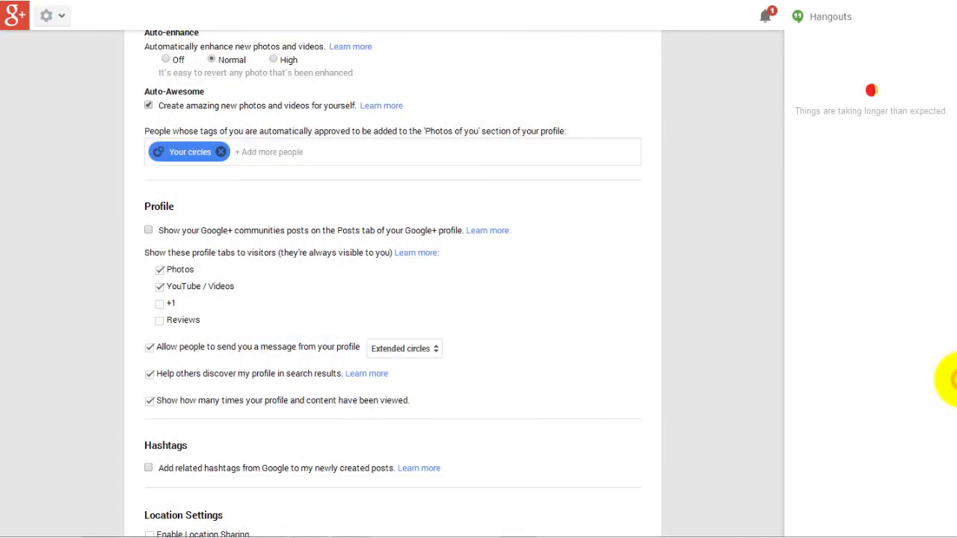
Step: Review the Hashtags, Location Settings and Disable Google+ sections of the settings page, and reveal the main navigation list
scroll(949, 382, "down", 3)
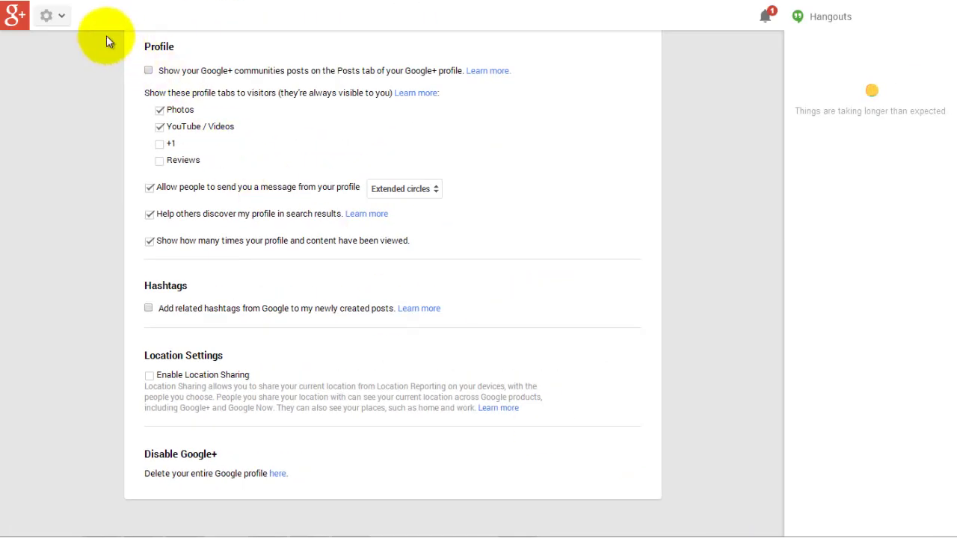
mouse_move(48, 18)
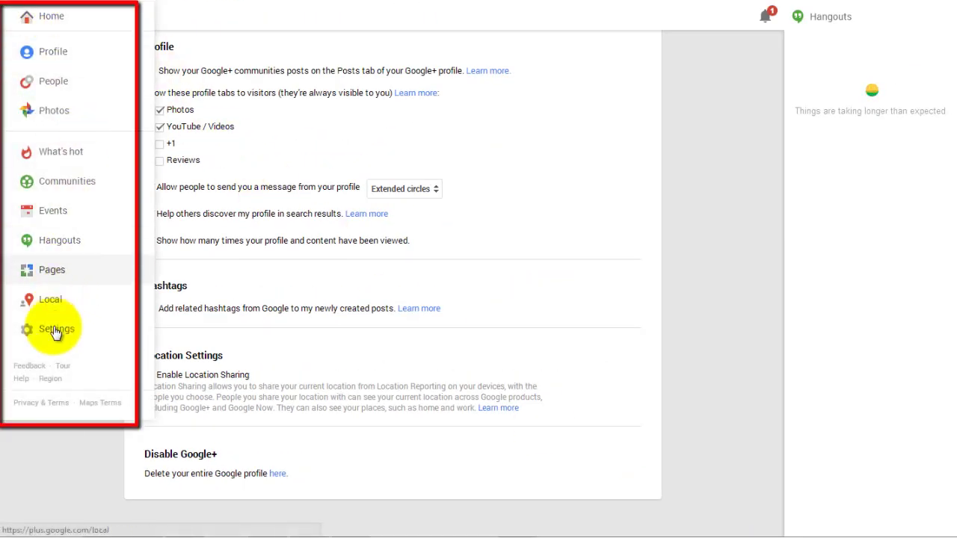